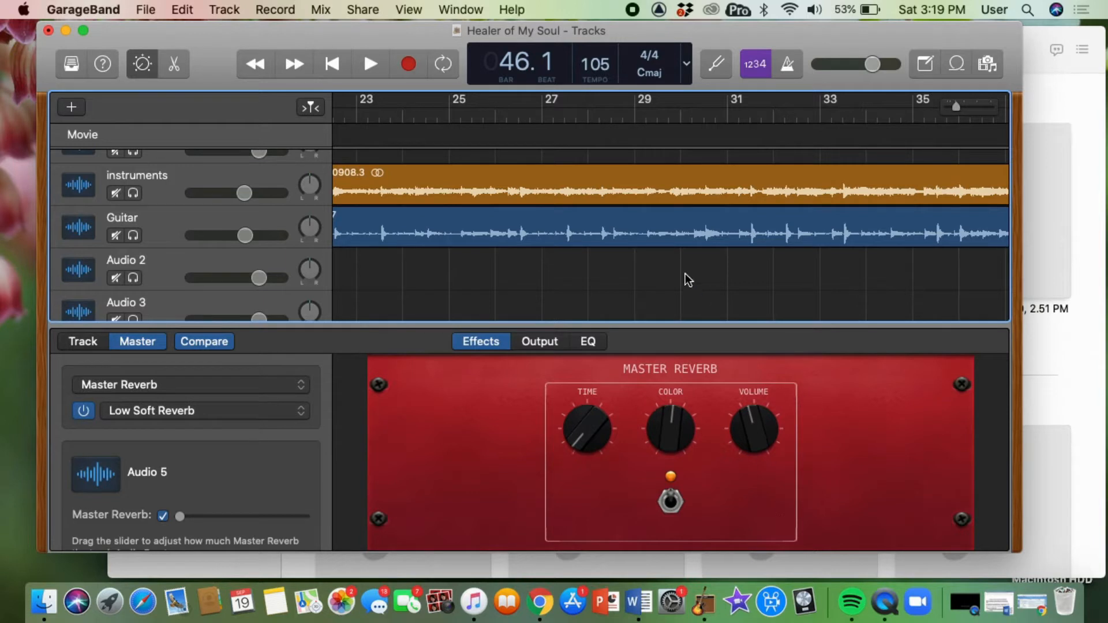
Open the Music app and move its window over the lower part of the GarageBand project.
scroll(685, 272, down, 3)
scroll(686, 277, down, 1)
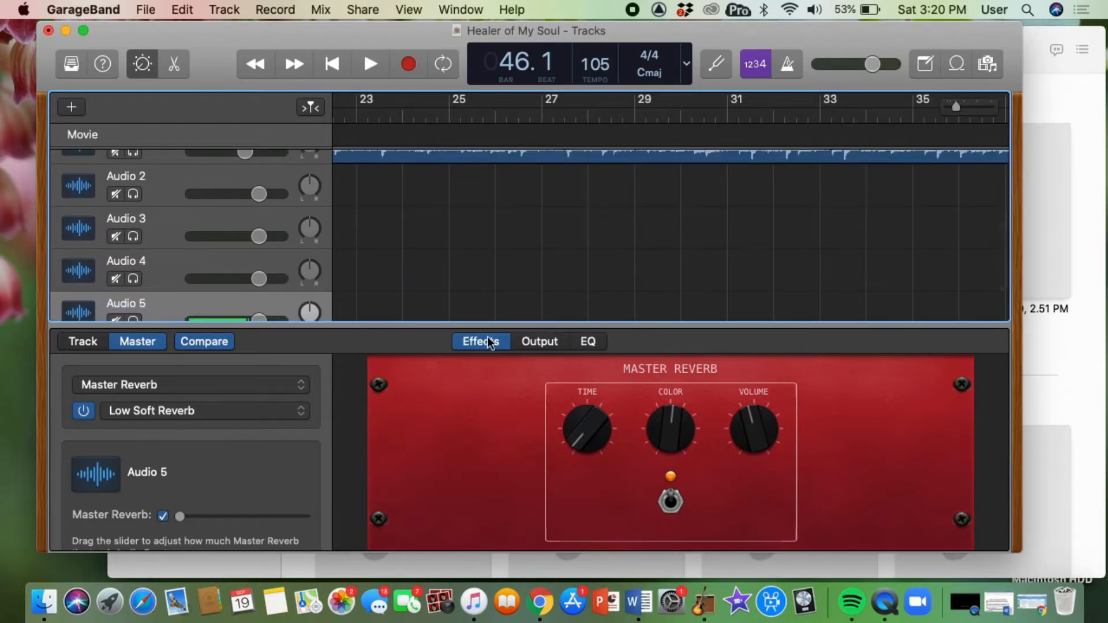
scroll(614, 203, up, 5)
scroll(614, 203, down, 3)
scroll(614, 202, down, 2)
scroll(614, 202, up, 2)
scroll(613, 202, down, 1)
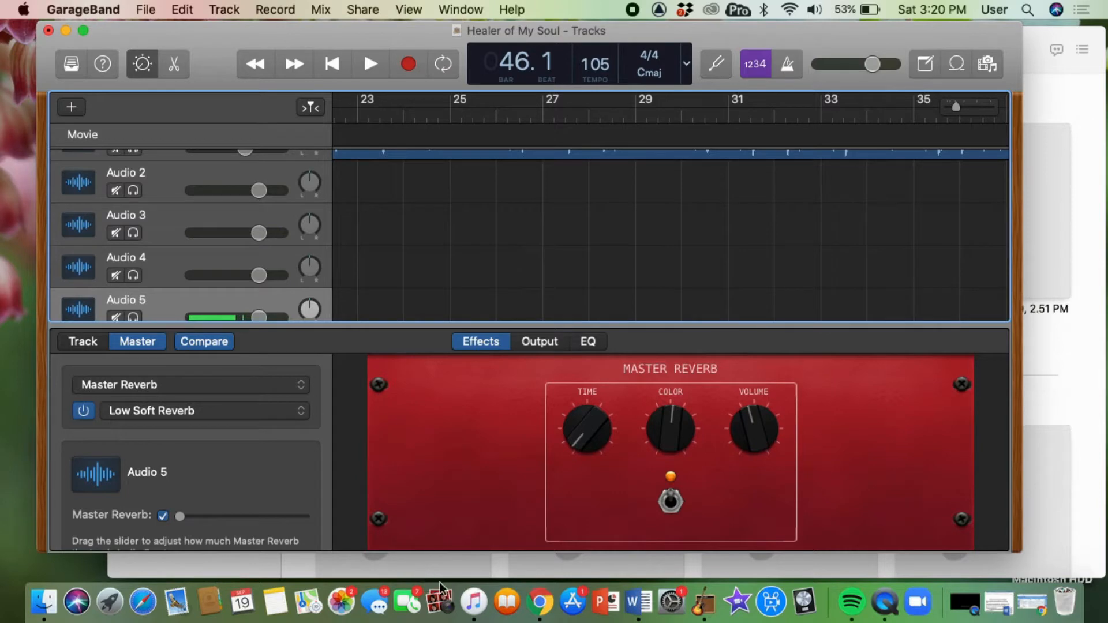
click(472, 603)
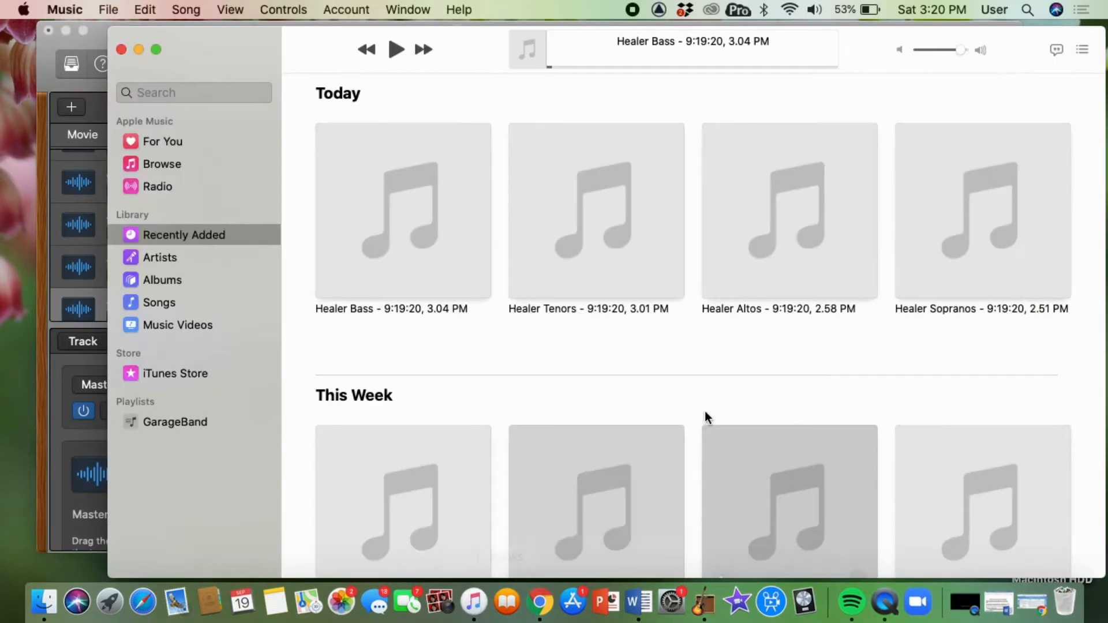
drag(110, 30, 519, 220)
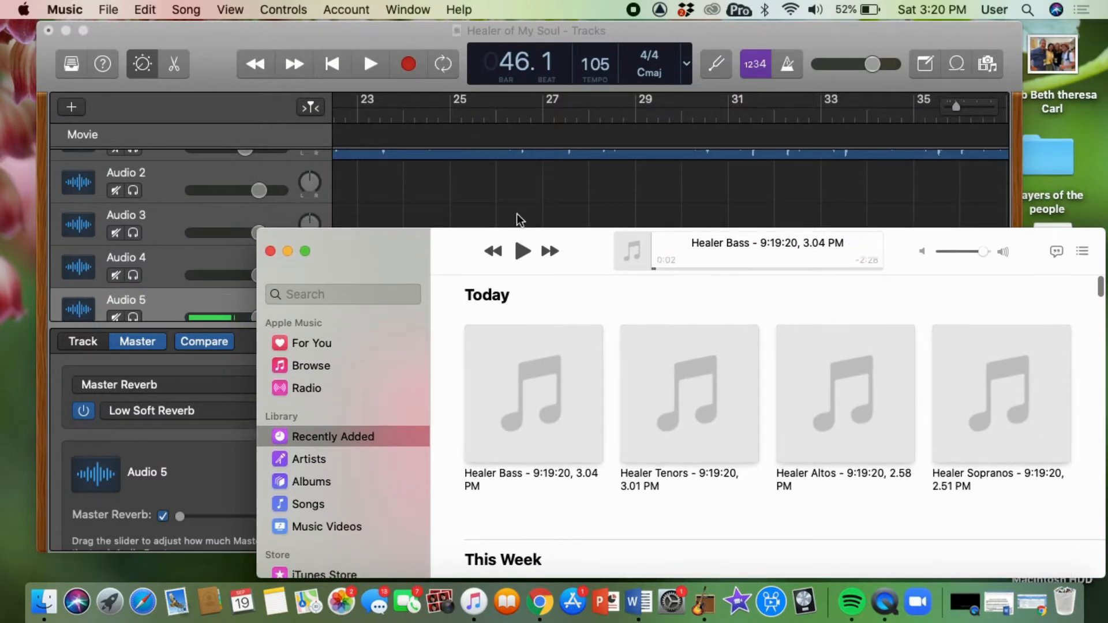
Drag the Healer Sopranos and Healer Altos recordings from Music onto the Audio 2 and Audio 3 tracks at bar 1.
scroll(482, 144, left, 15)
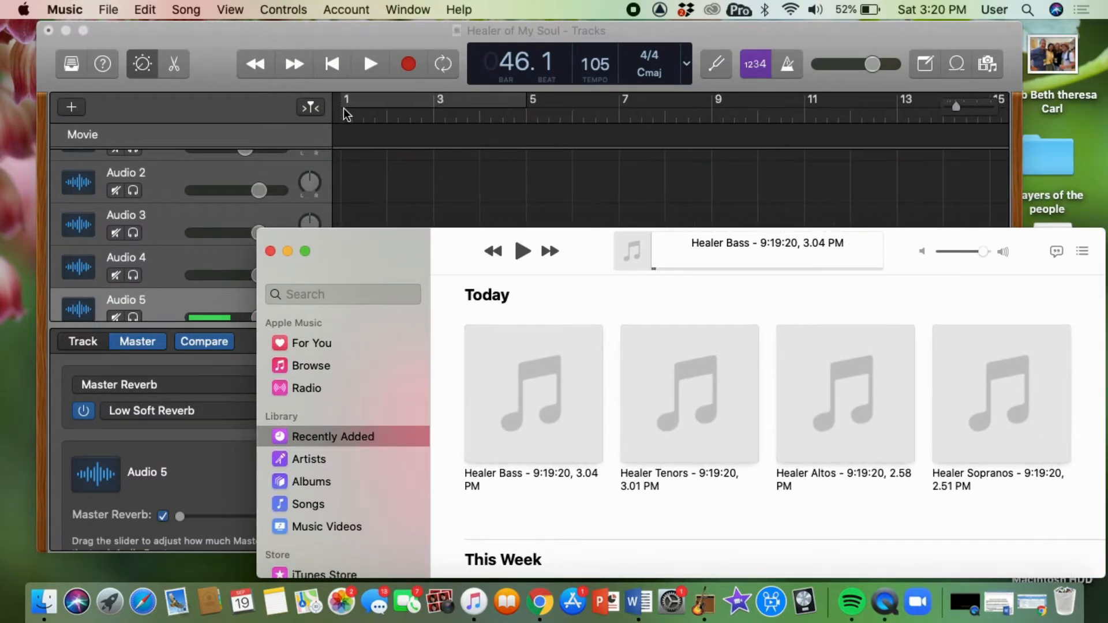
click(338, 67)
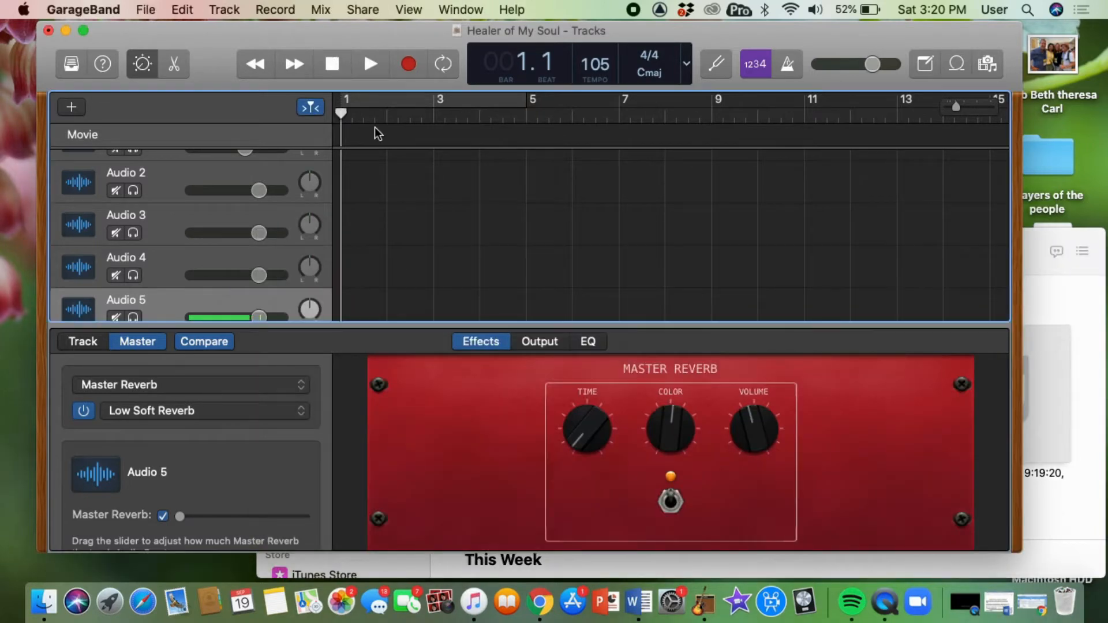
click(473, 602)
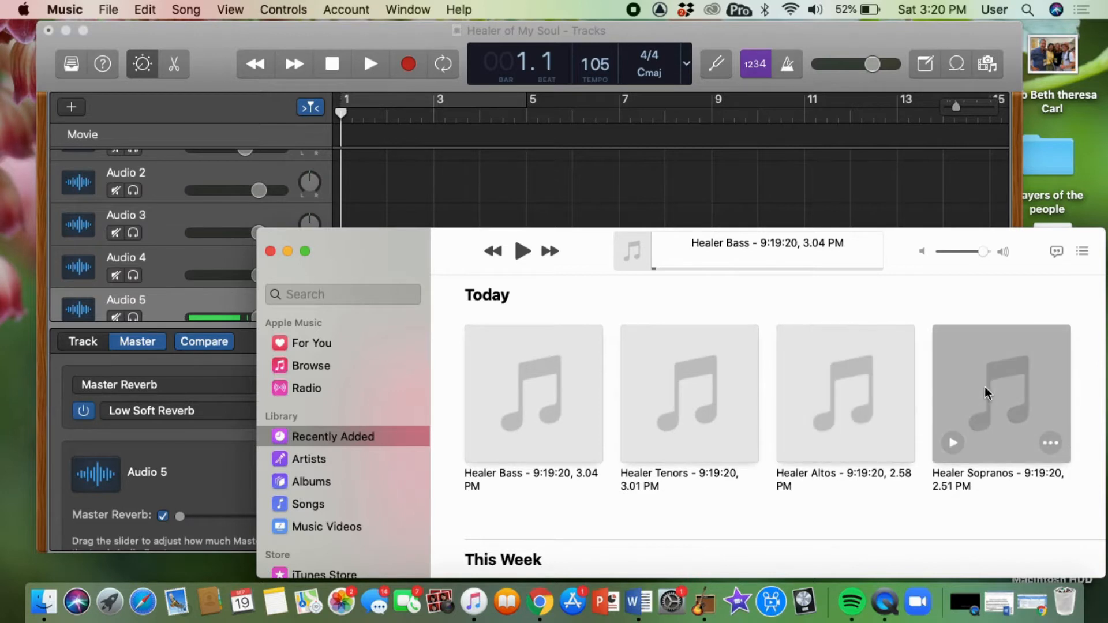
mouse_move(985, 393)
mouse_down()
mouse_move(607, 264)
mouse_move(476, 206)
mouse_move(337, 182)
mouse_up()
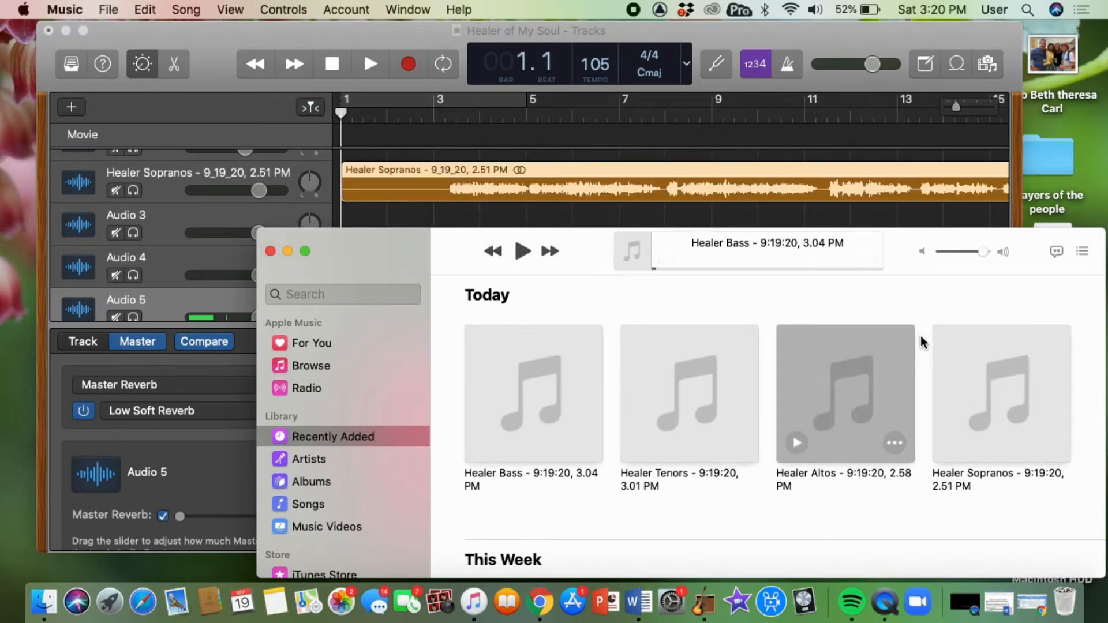
drag(410, 240, 346, 222)
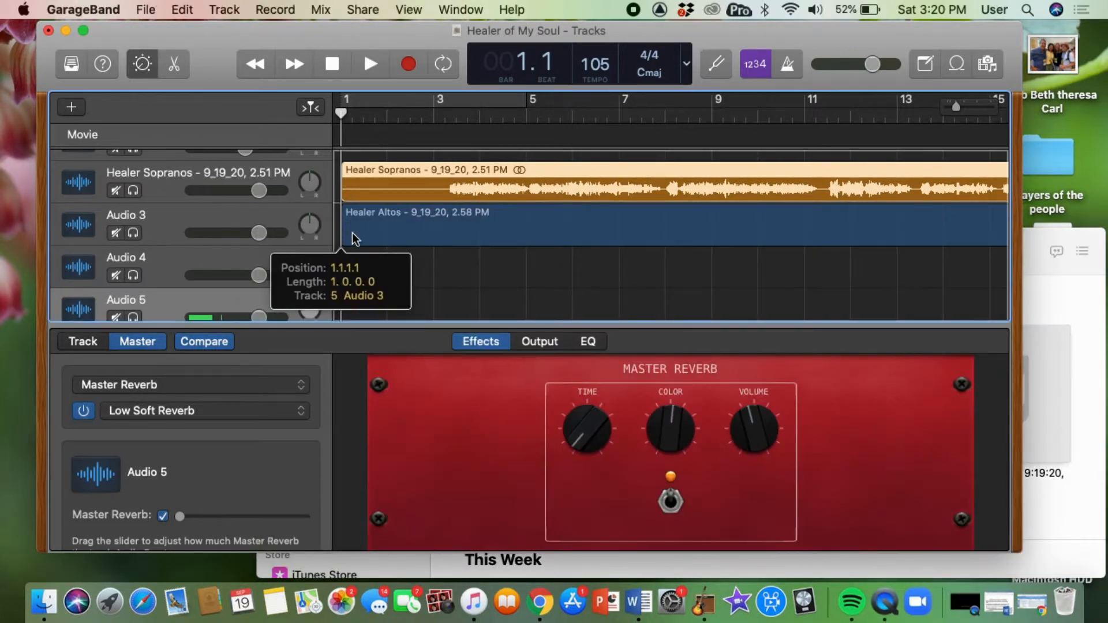
Drag the Healer Tenors and Healer Bass recordings onto the Audio 4 and Audio 5 tracks, and close Music.
click(474, 600)
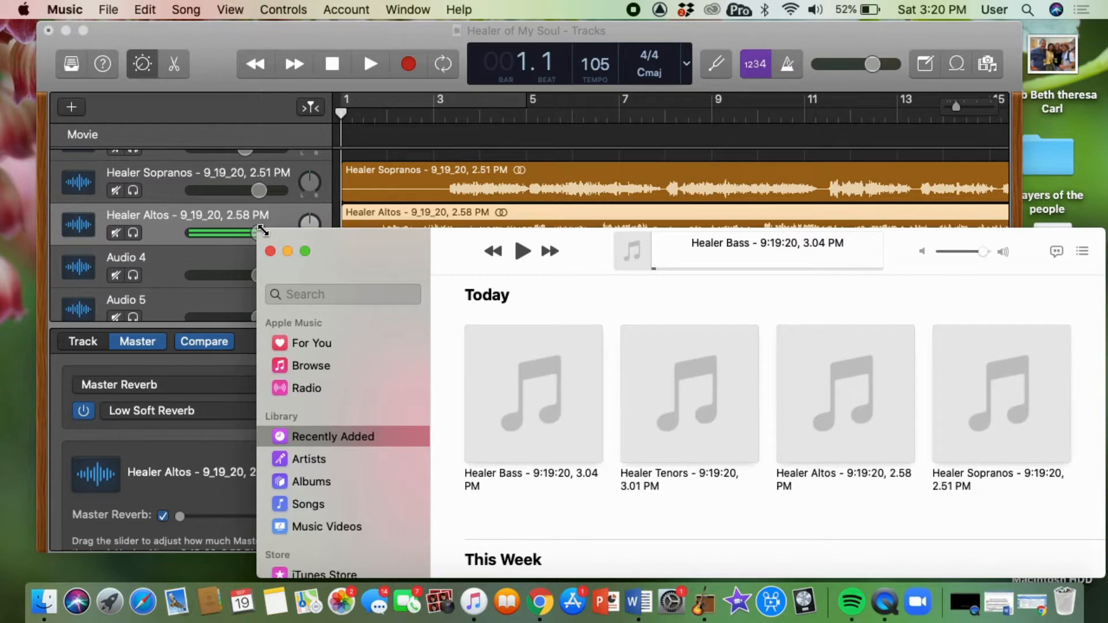
drag(262, 230, 262, 234)
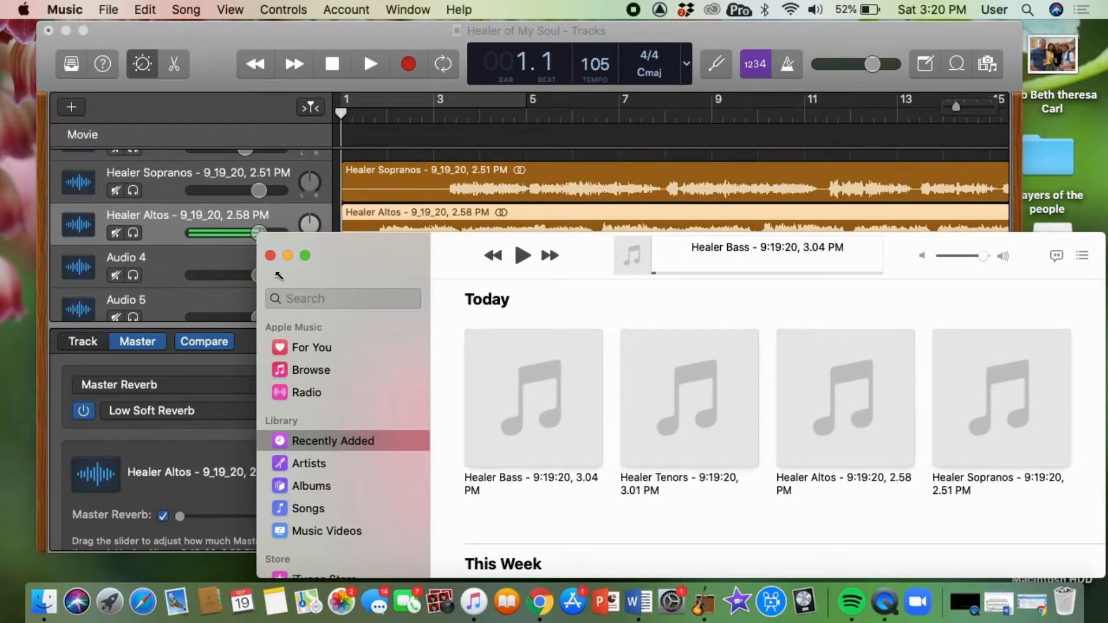
drag(945, 248, 1102, 19)
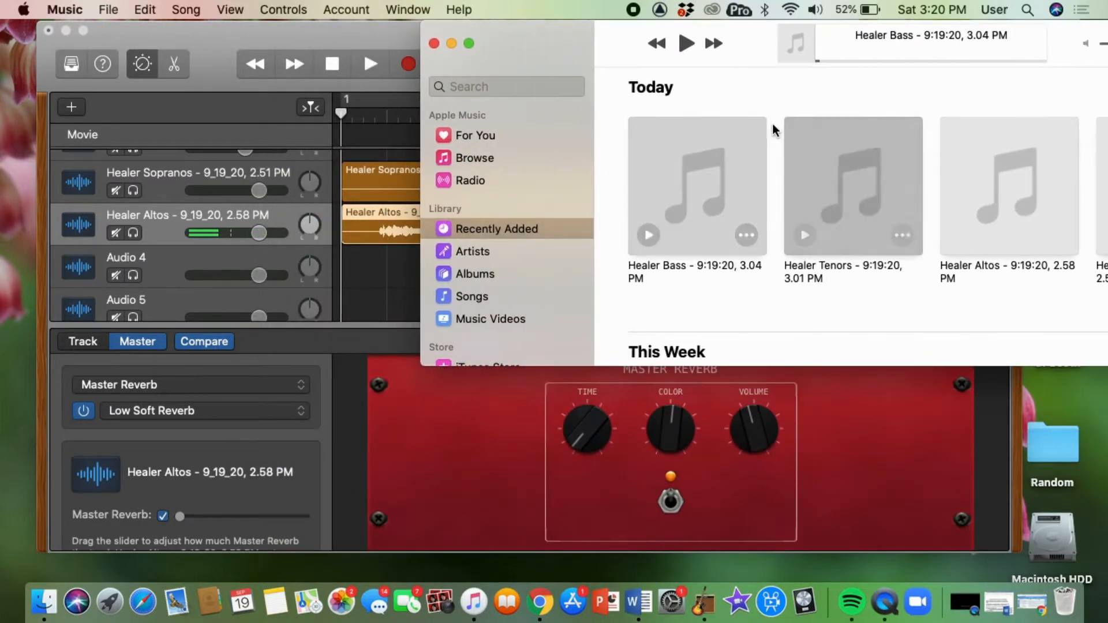
drag(833, 170, 338, 261)
mouse_move(684, 186)
mouse_down()
mouse_move(517, 257)
mouse_move(338, 303)
mouse_up()
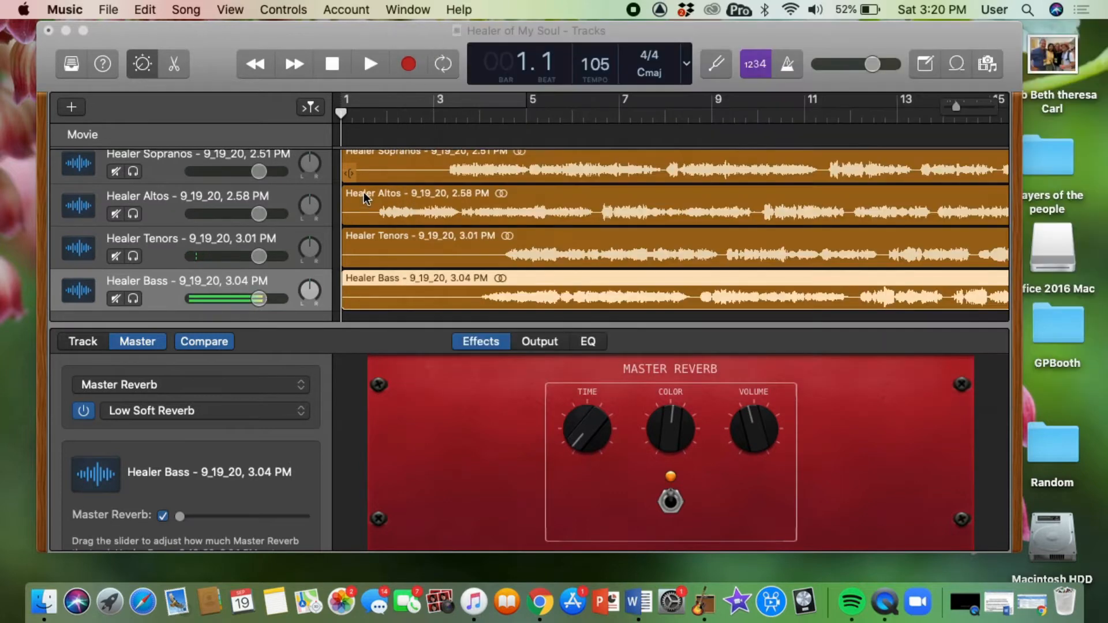
click(434, 43)
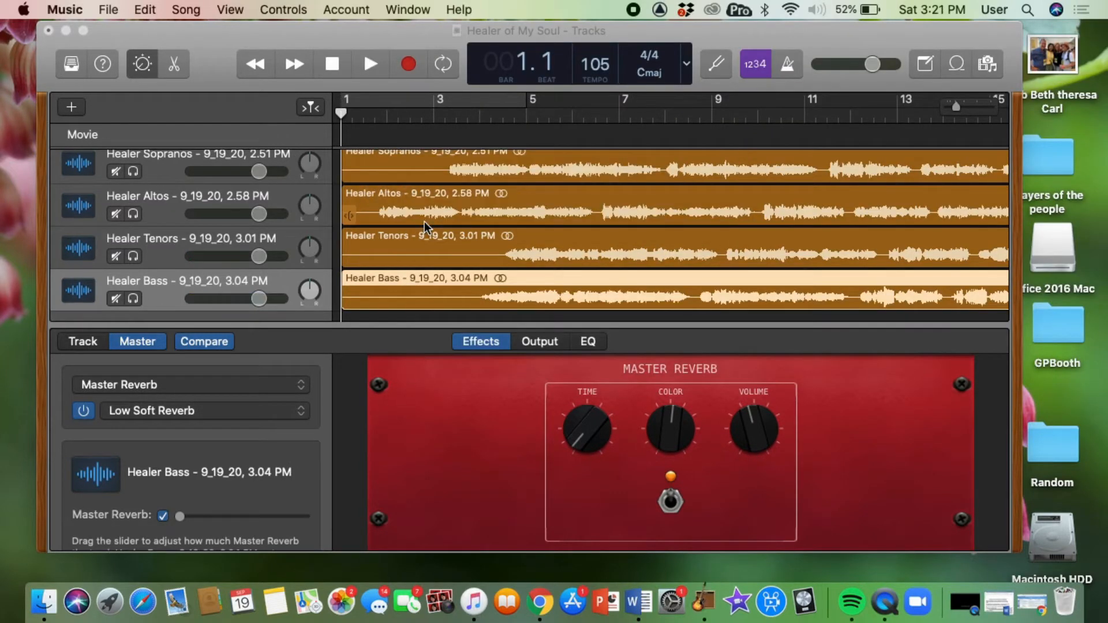
Open the editor and move the Healer Sopranos and Healer Altos regions later in the timeline to line up with the song.
scroll(608, 232, up, 6)
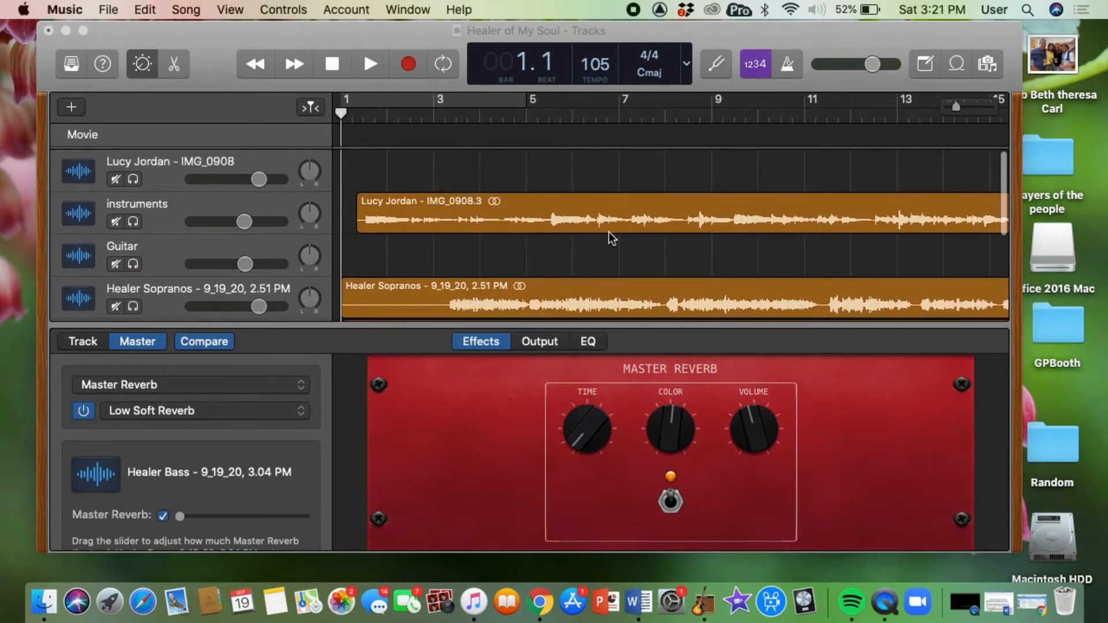
scroll(608, 232, down, 6)
scroll(608, 232, up, 3)
scroll(608, 231, right, 10)
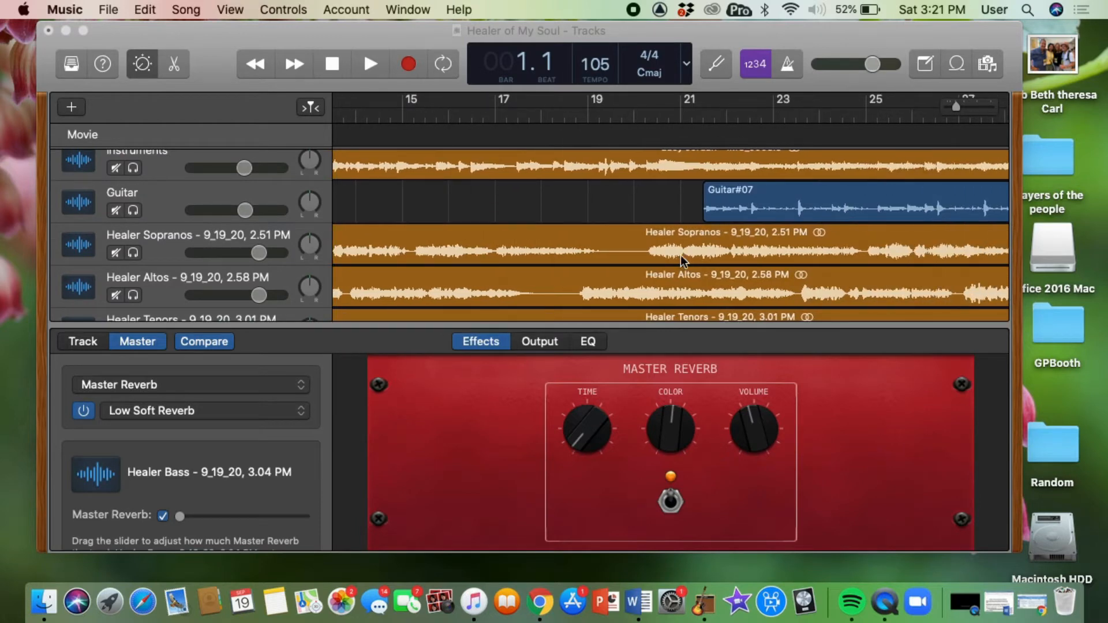
click(174, 67)
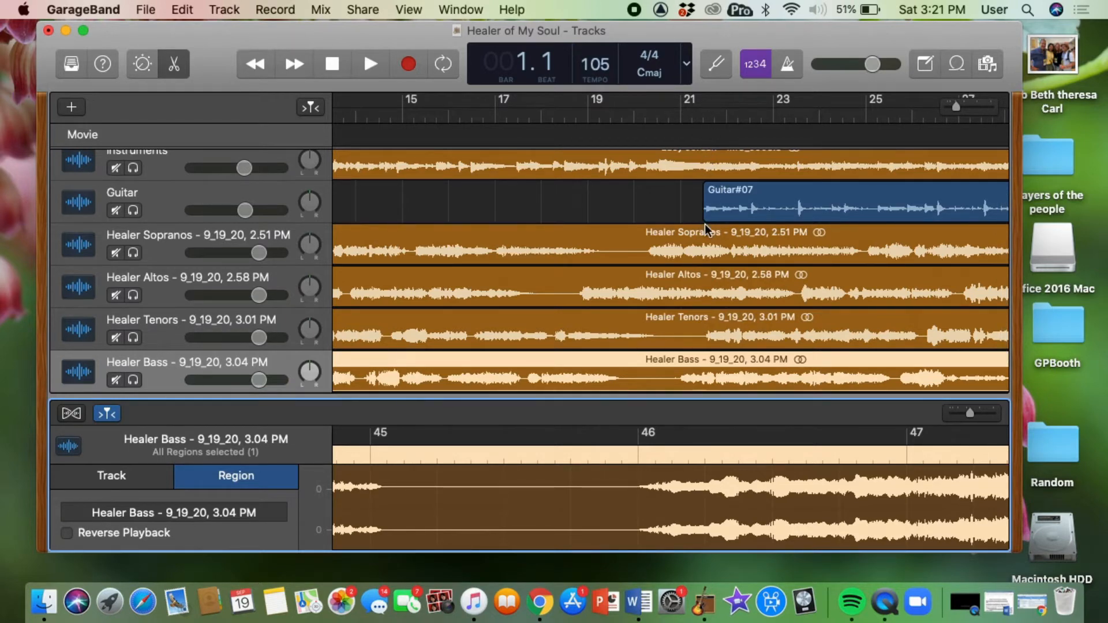
mouse_move(659, 235)
mouse_down()
mouse_move(1023, 224)
mouse_move(949, 271)
mouse_move(974, 239)
mouse_move(1075, 228)
mouse_move(1036, 218)
mouse_move(981, 237)
mouse_move(826, 226)
mouse_move(657, 235)
mouse_up()
scroll(825, 226, left, 10)
mouse_move(652, 279)
mouse_down()
mouse_move(1012, 268)
mouse_move(967, 291)
mouse_up()
scroll(735, 343, left, 15)
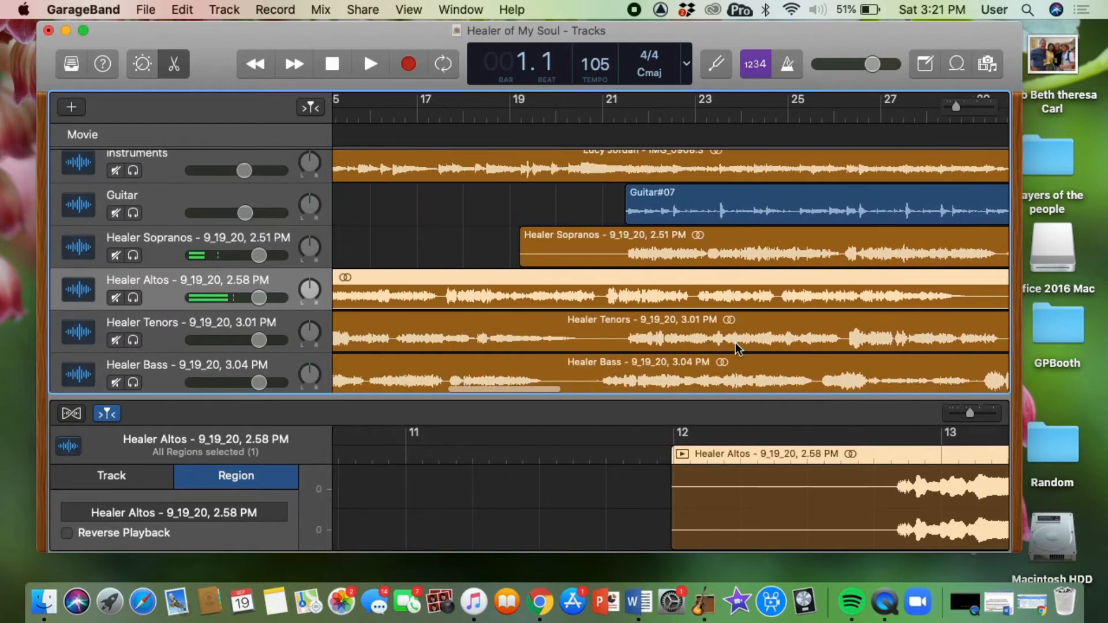
mouse_move(735, 279)
mouse_down()
mouse_move(1053, 267)
mouse_move(942, 294)
mouse_move(1029, 291)
mouse_move(808, 319)
mouse_move(816, 279)
mouse_move(801, 281)
mouse_up()
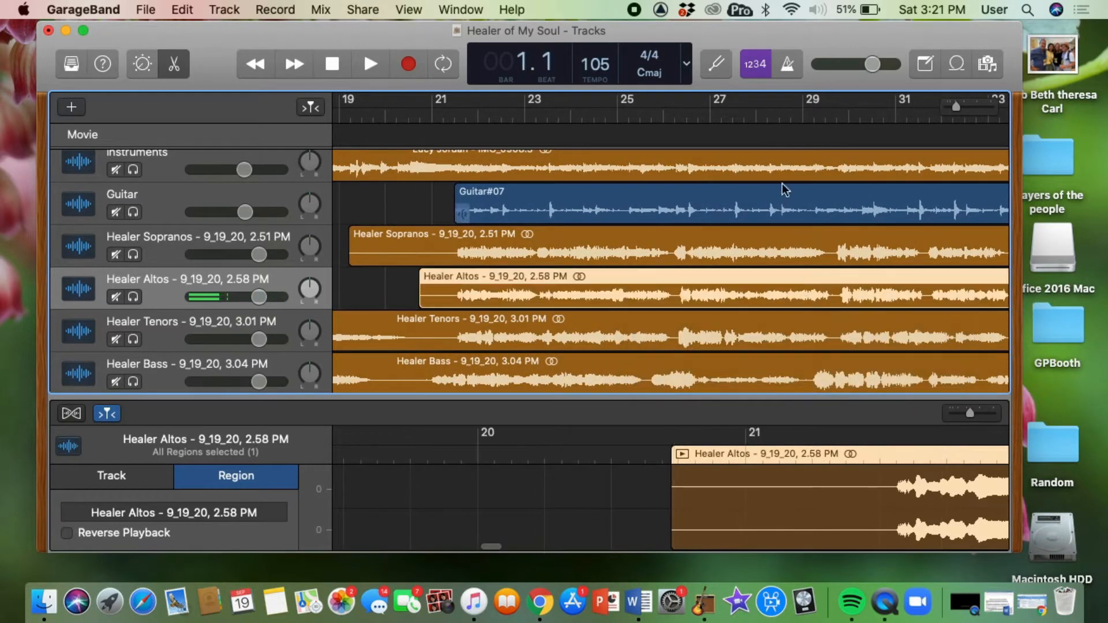
Play the project from bar 21 to check how the voice parts line up.
click(457, 118)
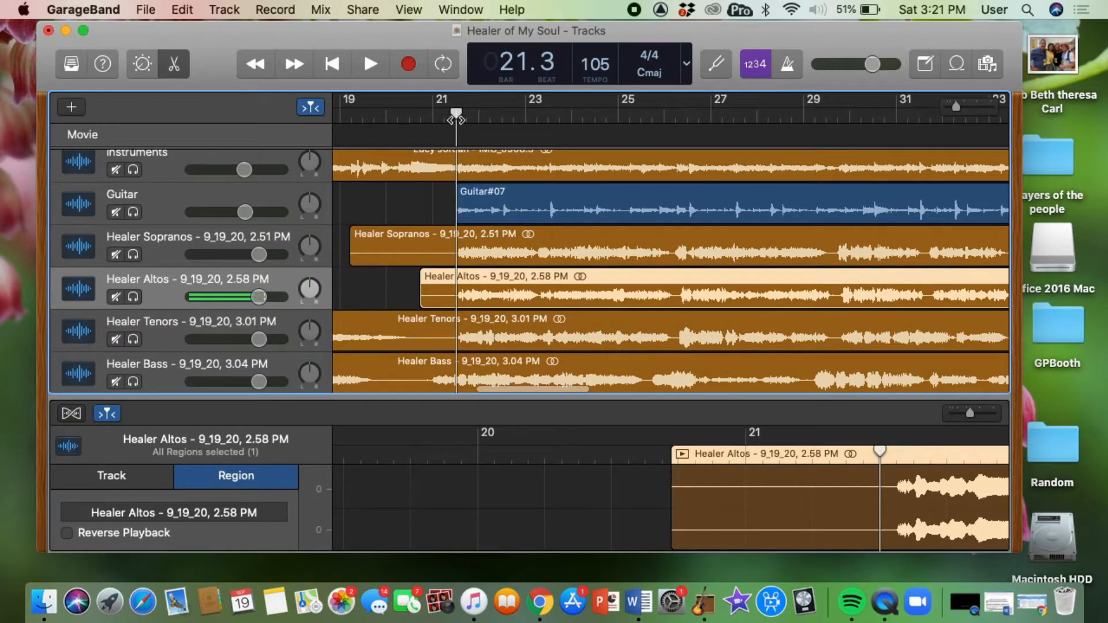
drag(552, 323, 555, 323)
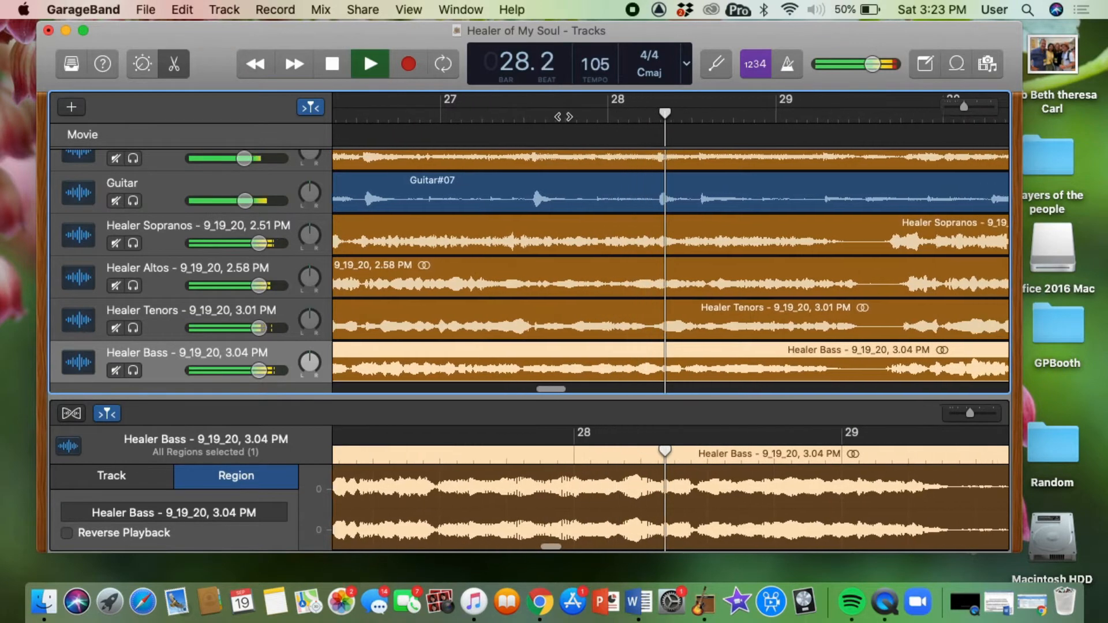
key(space)
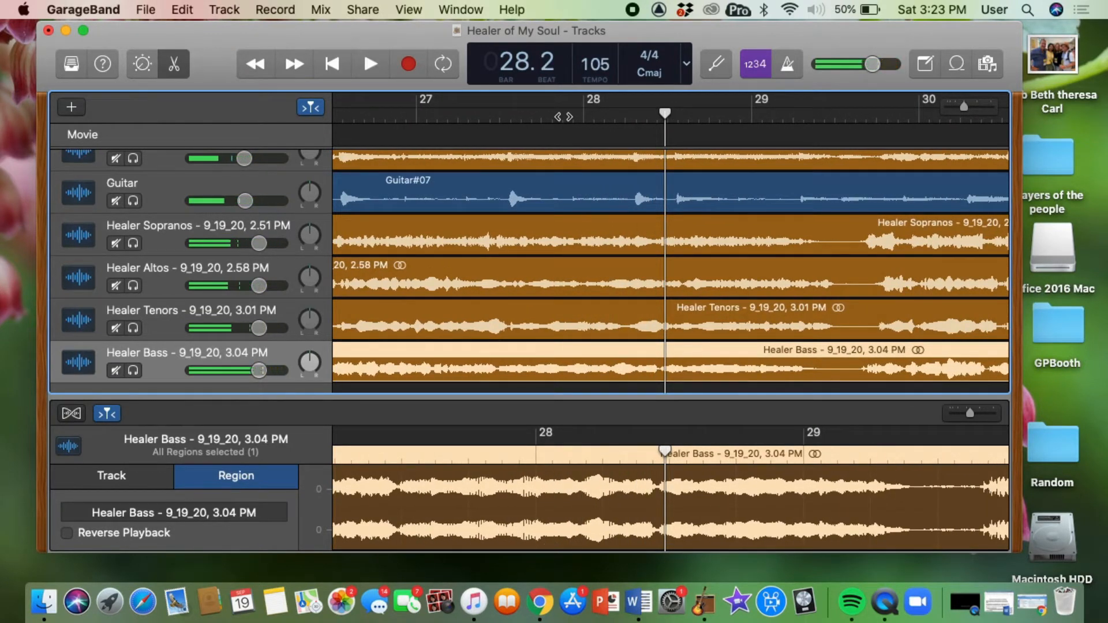
Nudge the Sopranos, Altos, Bass and Tenors regions slightly to fine-tune their alignment.
scroll(628, 268, left, 3)
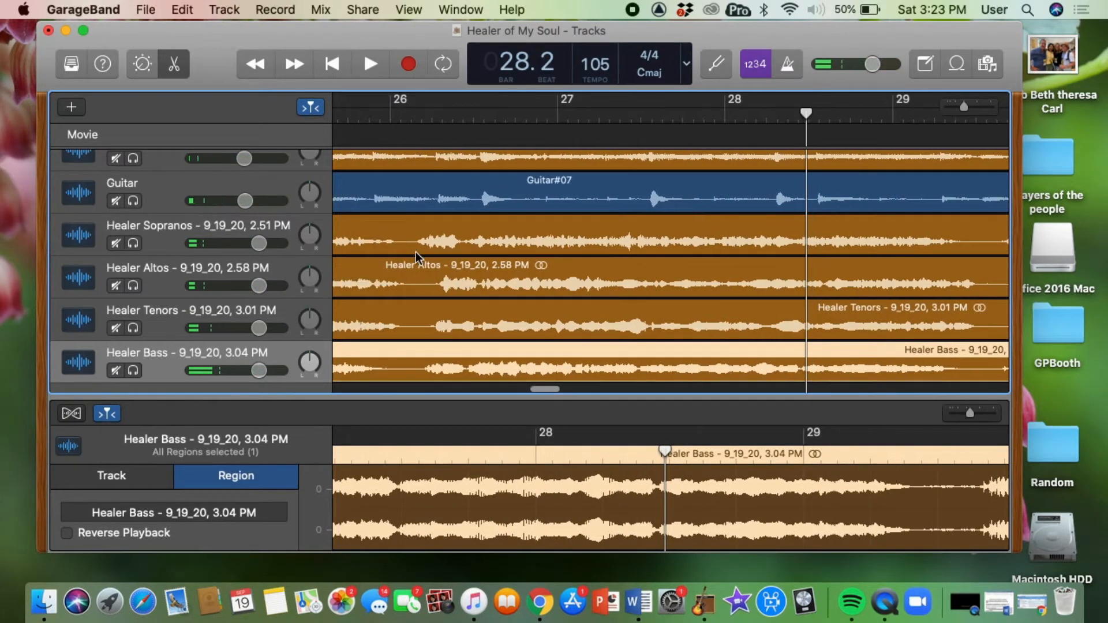
scroll(416, 255, left, 5)
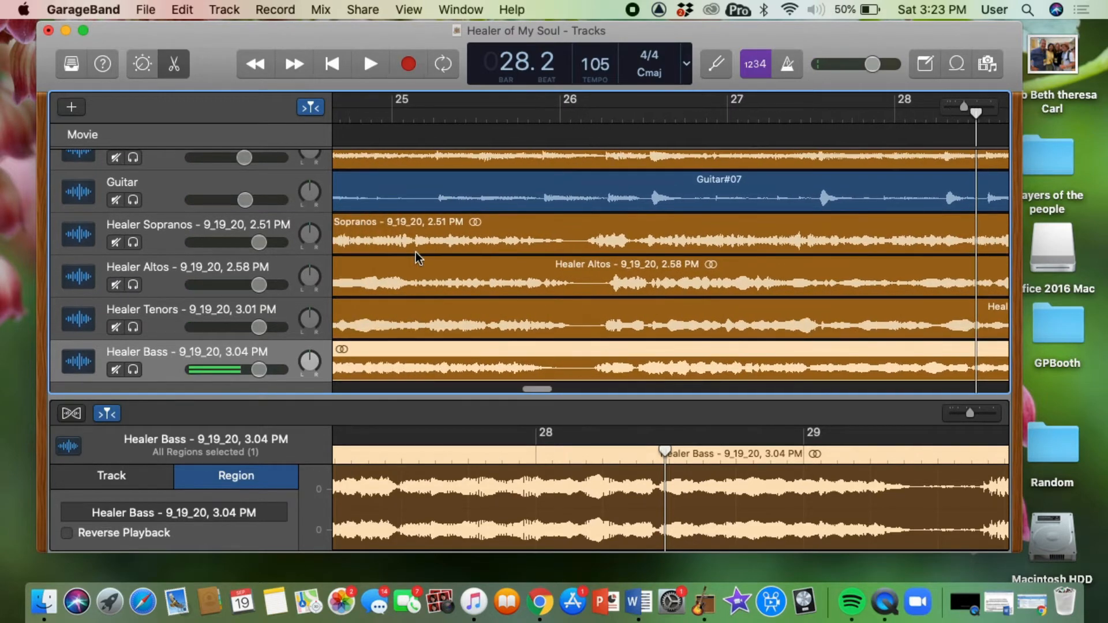
scroll(416, 256, left, 15)
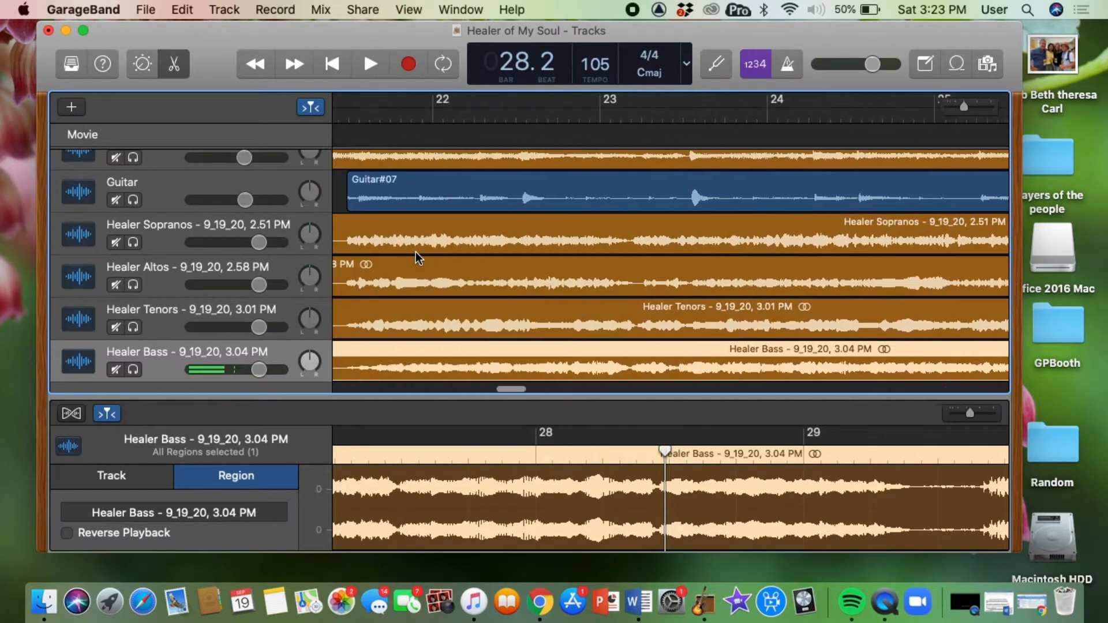
scroll(415, 252, right, 12)
scroll(415, 252, right, 12)
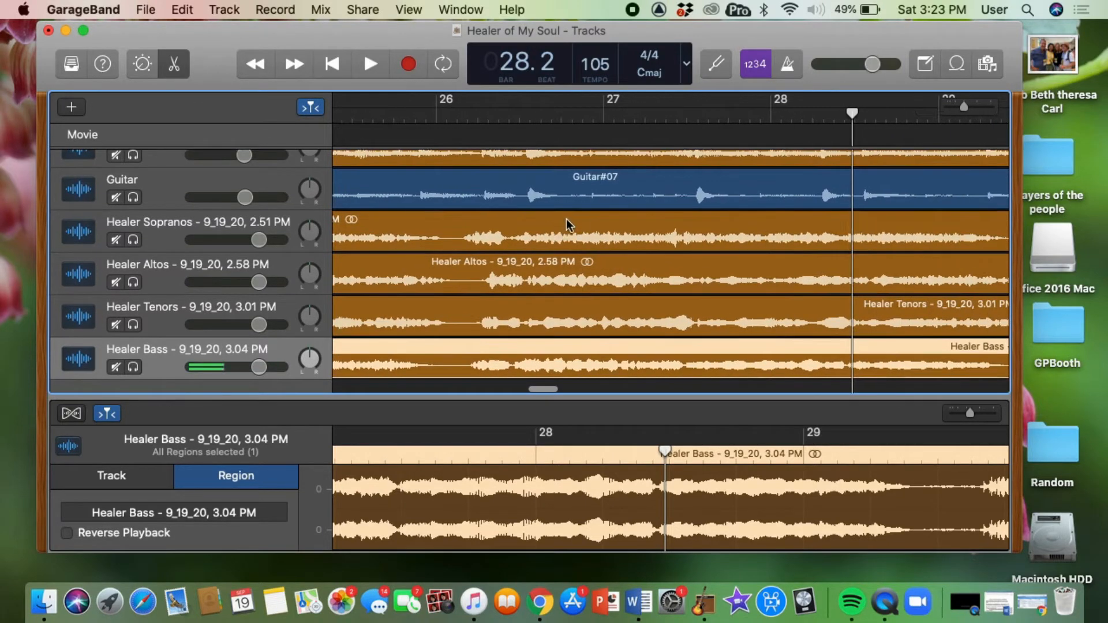
drag(566, 219, 583, 220)
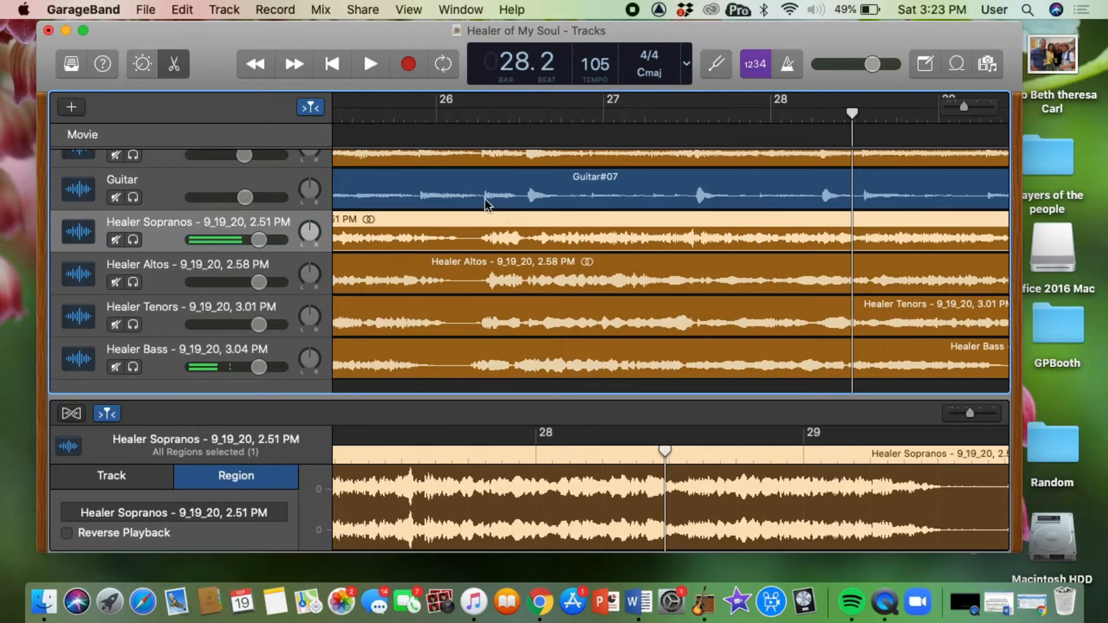
drag(607, 261, 604, 261)
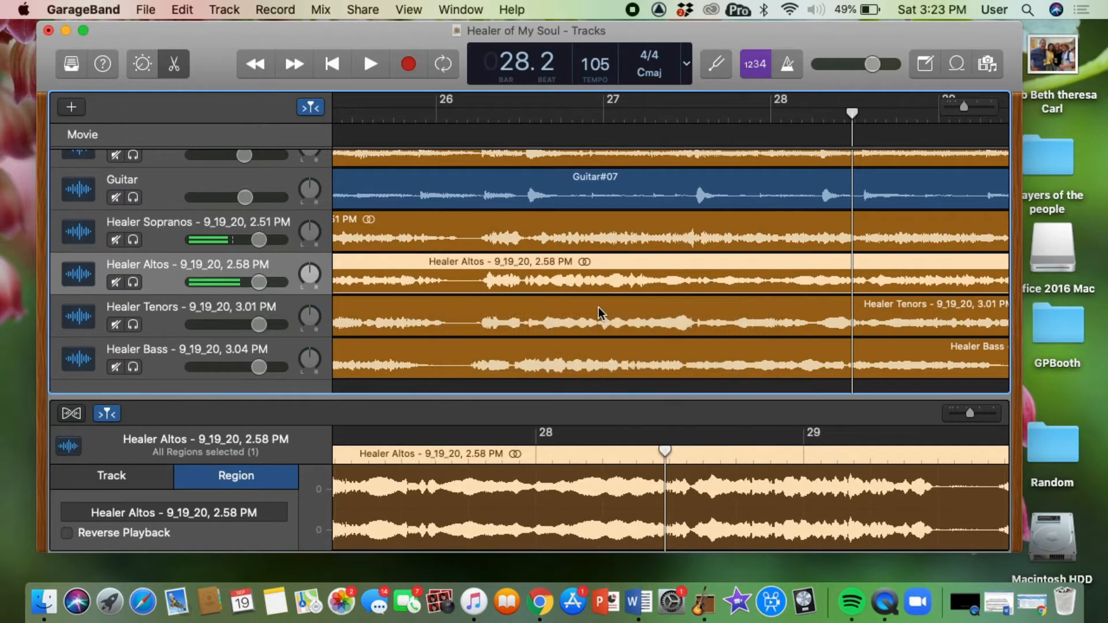
drag(598, 349, 609, 348)
drag(600, 307, 602, 308)
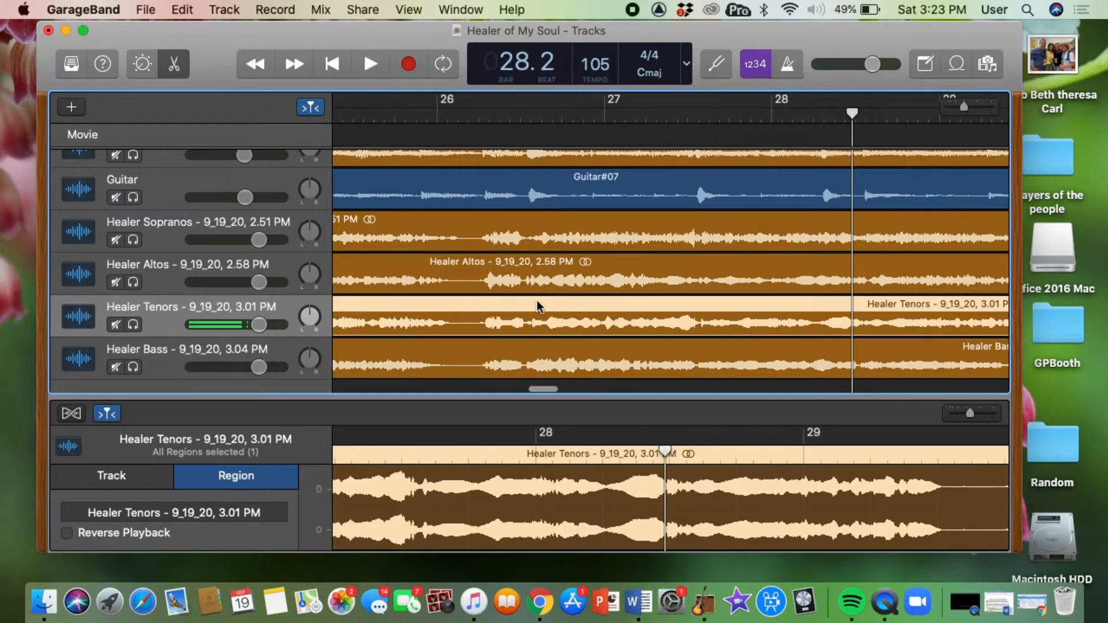
Play the project from around bar 26 to check the alignment of the parts.
scroll(536, 300, left, 3)
scroll(538, 306, right, 3)
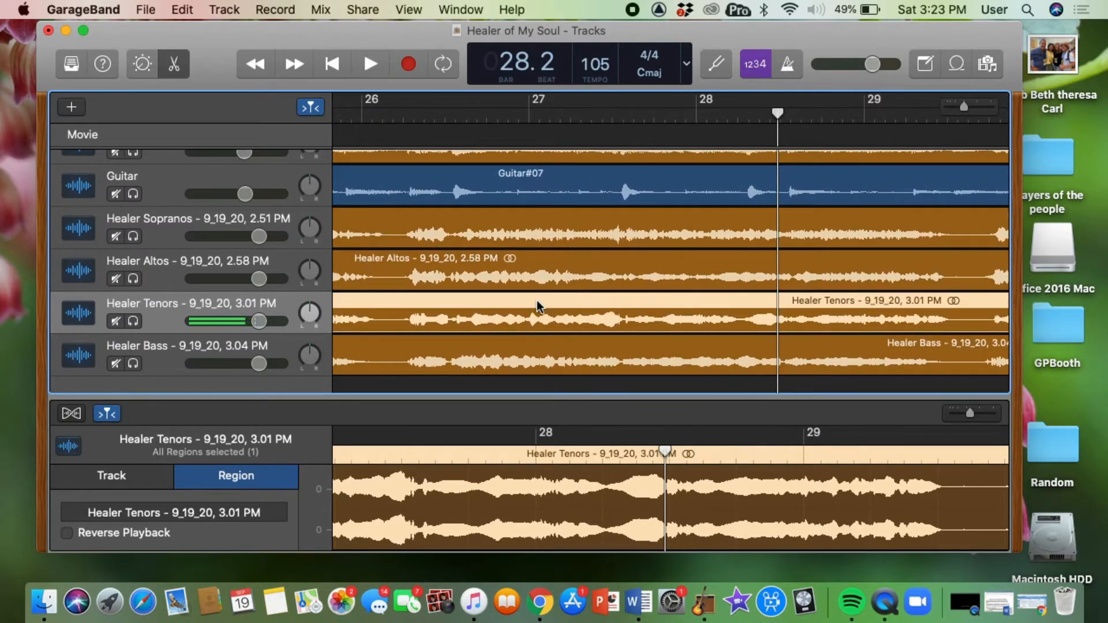
click(403, 114)
key(space)
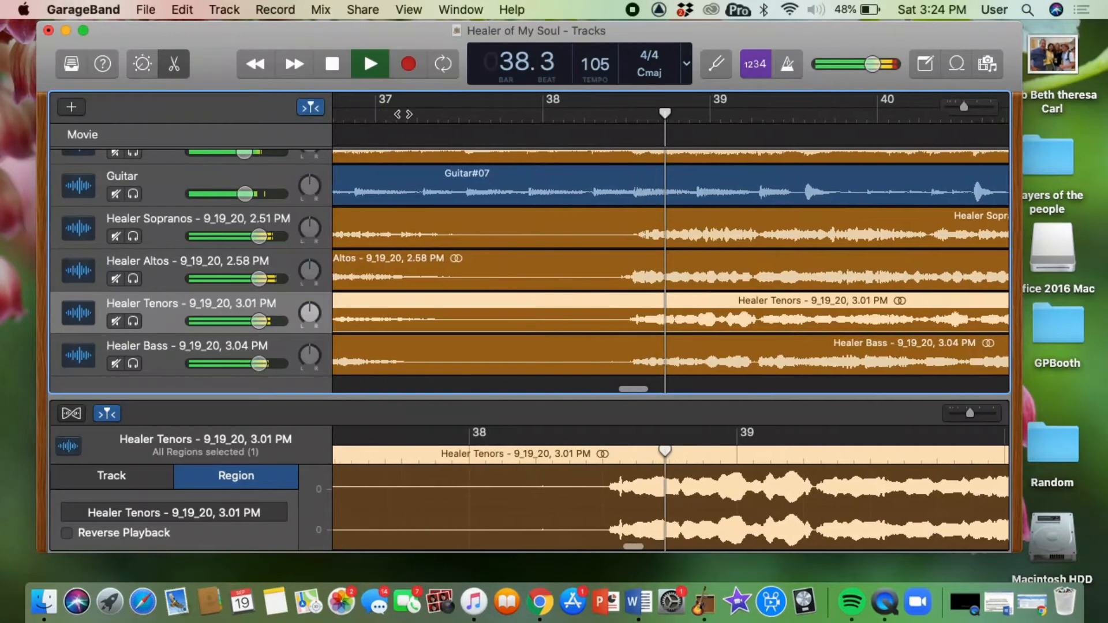
key(space)
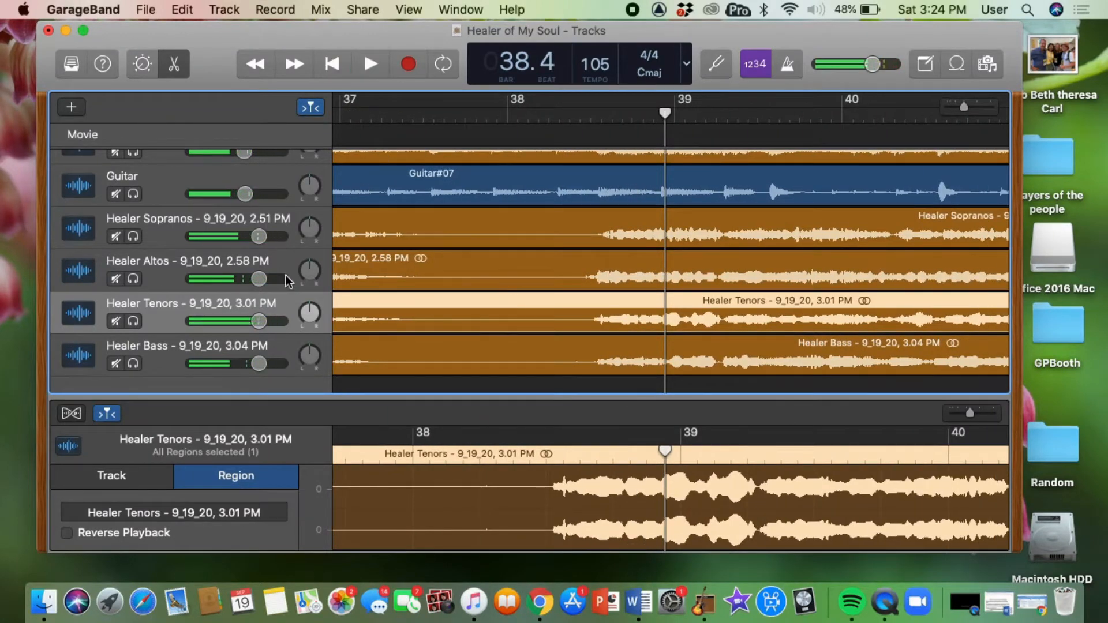
Raise the instruments track volume to -1.2 dB and the Guitar track volume to -0.5 dB.
scroll(285, 274, up, 2)
scroll(285, 275, down, 1)
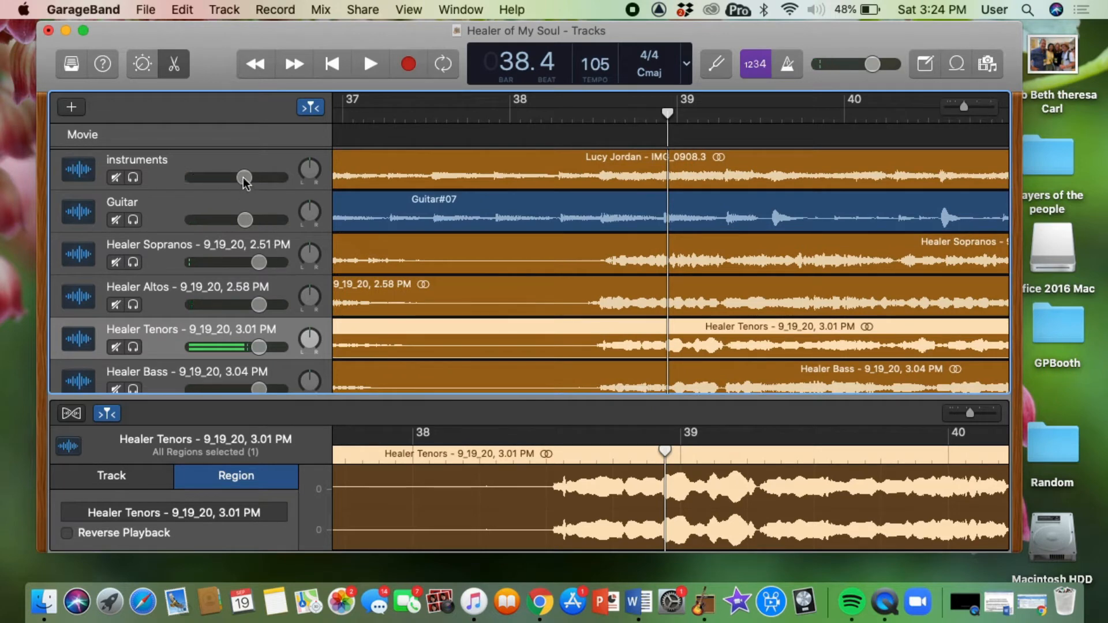
drag(245, 180, 247, 179)
drag(252, 177, 254, 177)
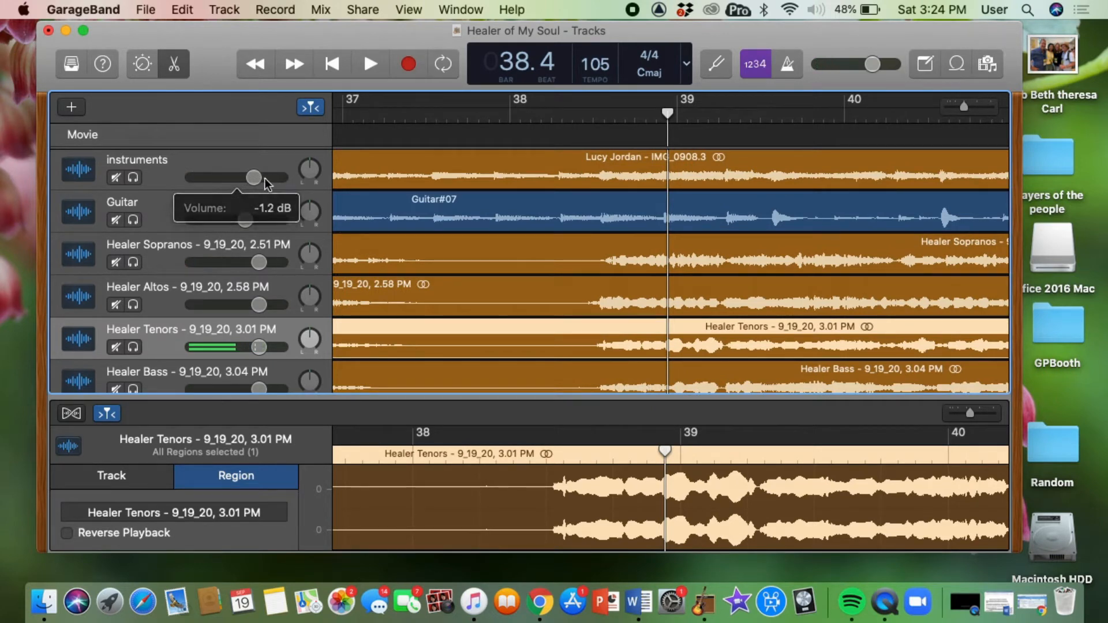
drag(245, 220, 256, 220)
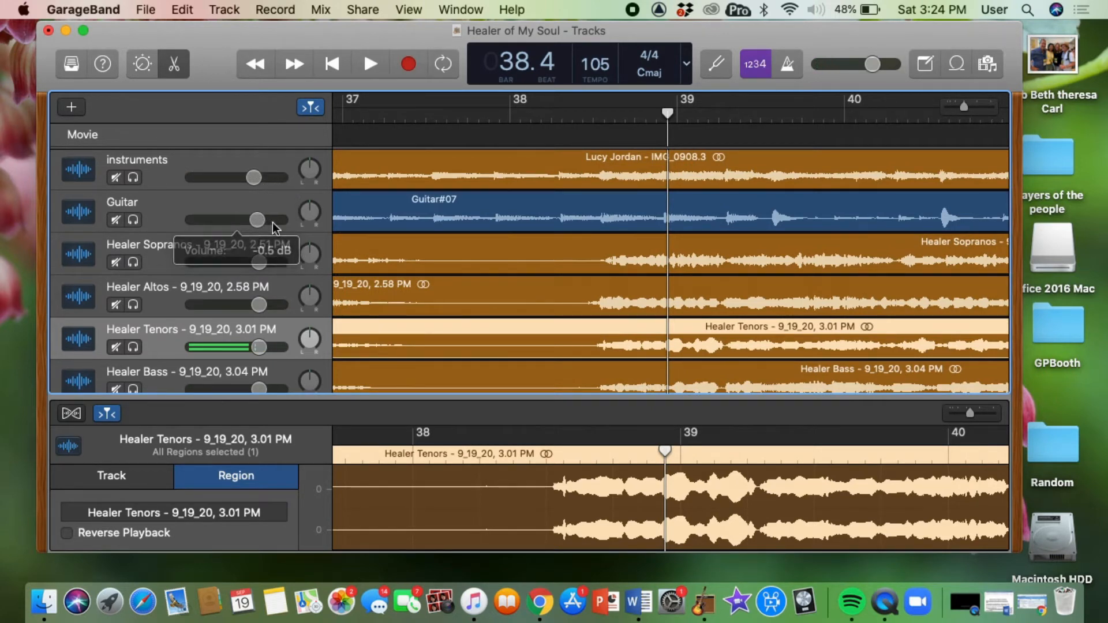
Nudge the instruments track volume up slightly and lower the Sopranos, Altos, Tenors and Bass track volumes.
drag(253, 177, 259, 177)
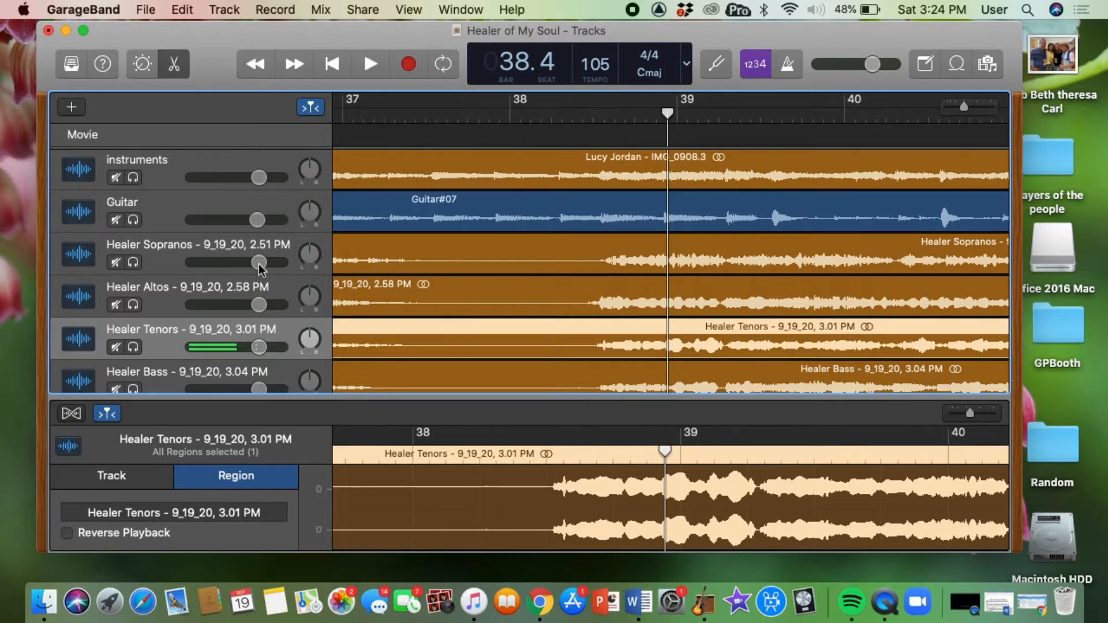
drag(259, 262, 243, 262)
drag(259, 304, 245, 305)
drag(243, 262, 241, 261)
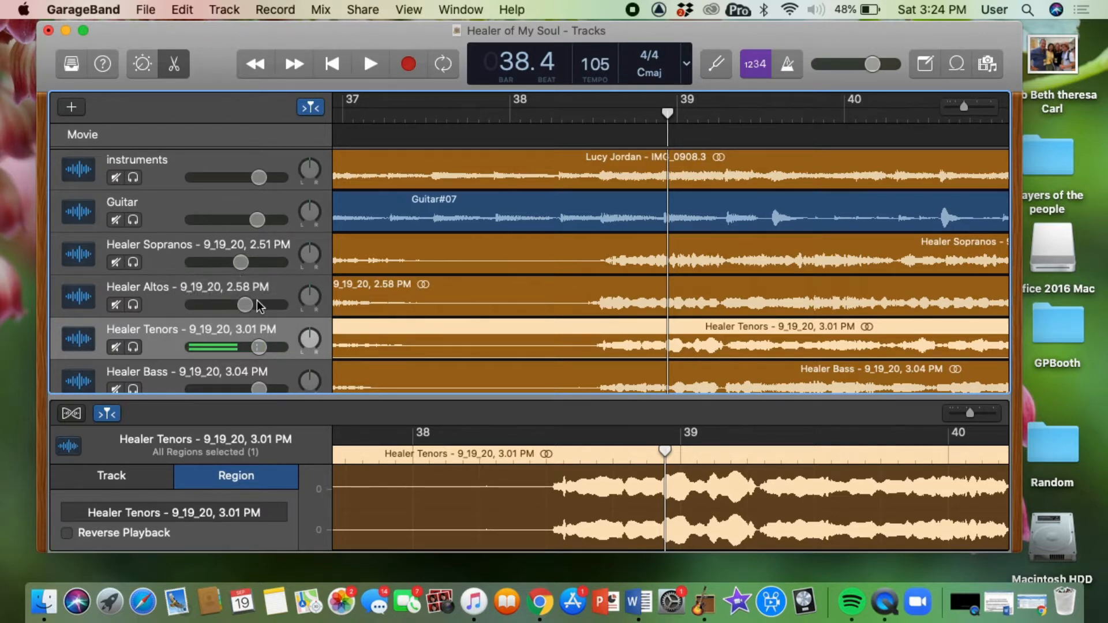
scroll(259, 324, down, 2)
drag(259, 325, 245, 324)
drag(257, 367, 246, 367)
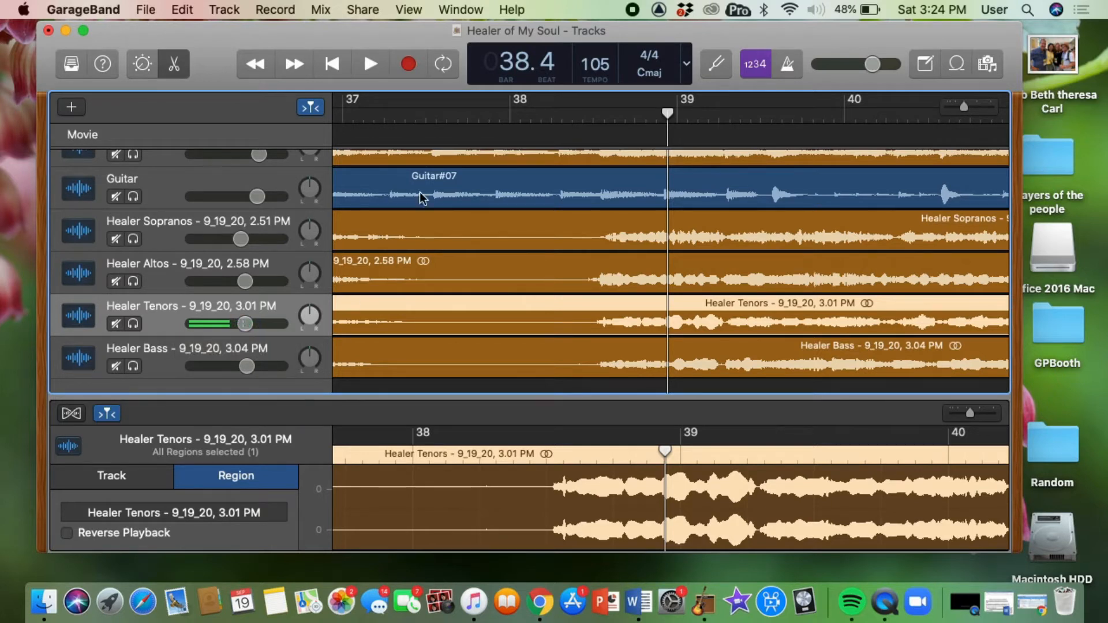
Play the project from about bar 38 and lower the Healer Tenors track volume while listening.
click(561, 113)
key(space)
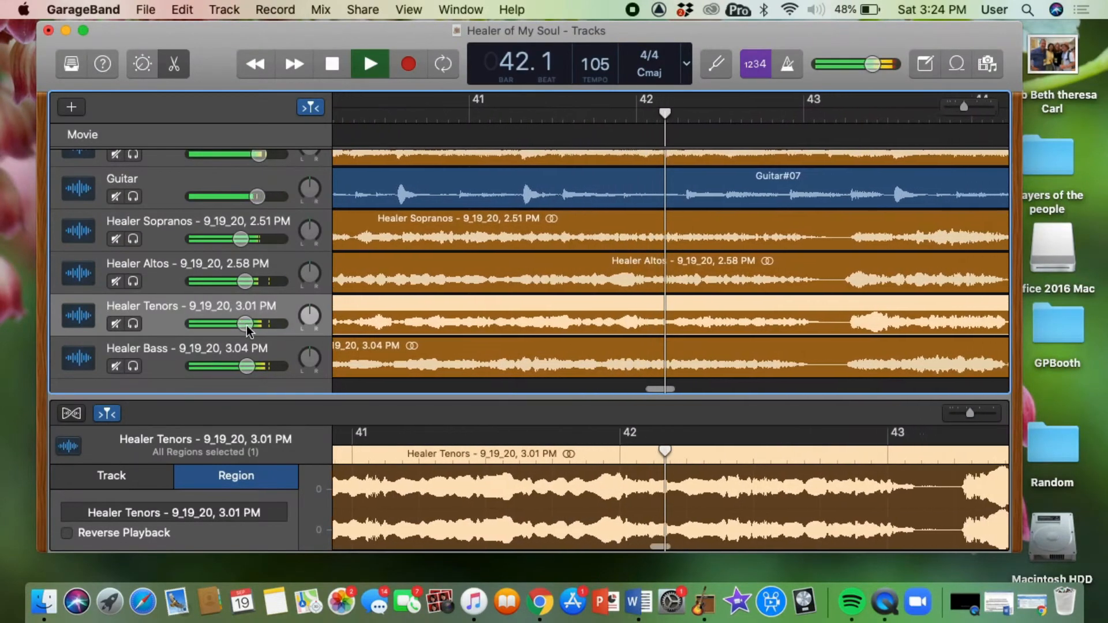
mouse_move(245, 324)
drag(245, 324, 233, 325)
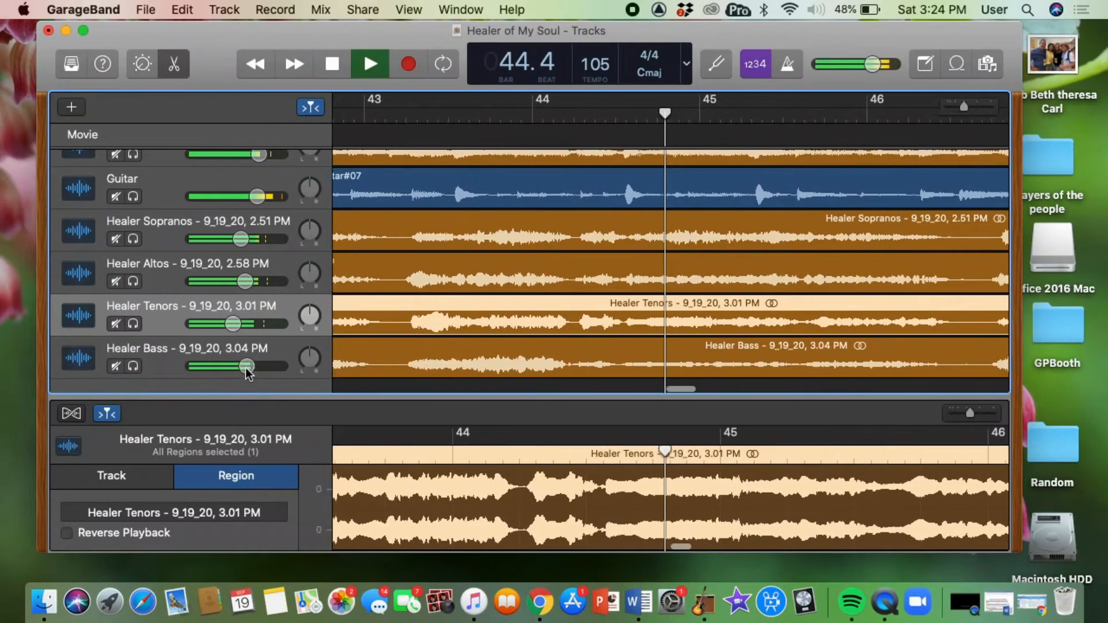
Raise the Bass, Altos and Sopranos track volumes slightly during playback, then stop playback.
mouse_move(247, 366)
drag(246, 365, 251, 367)
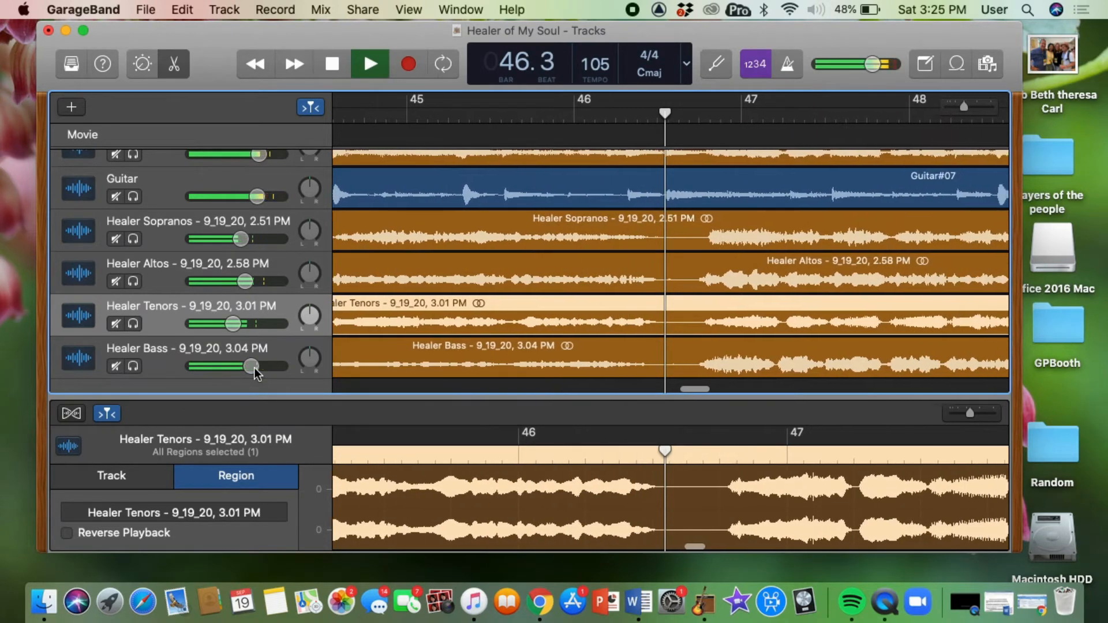
drag(254, 368, 257, 368)
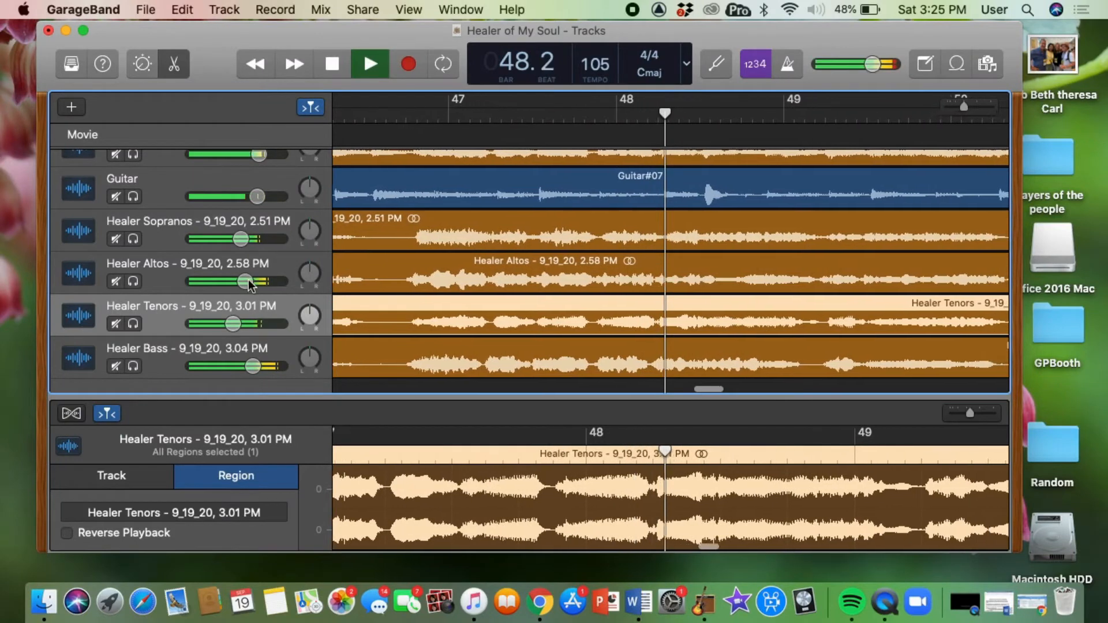
drag(249, 284, 254, 284)
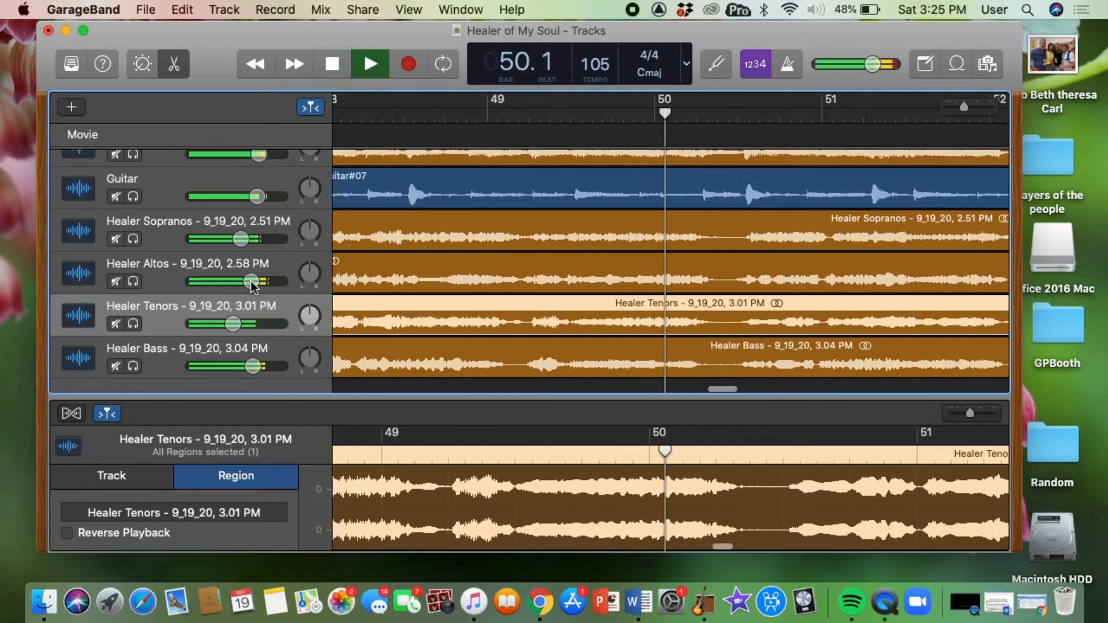
drag(241, 239, 252, 238)
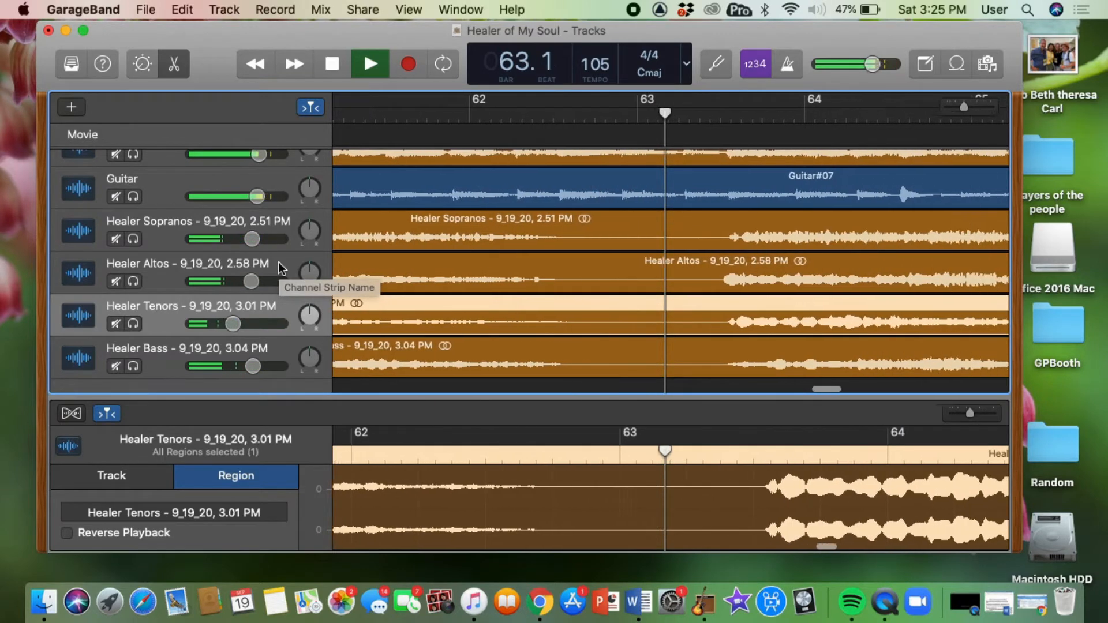
key(space)
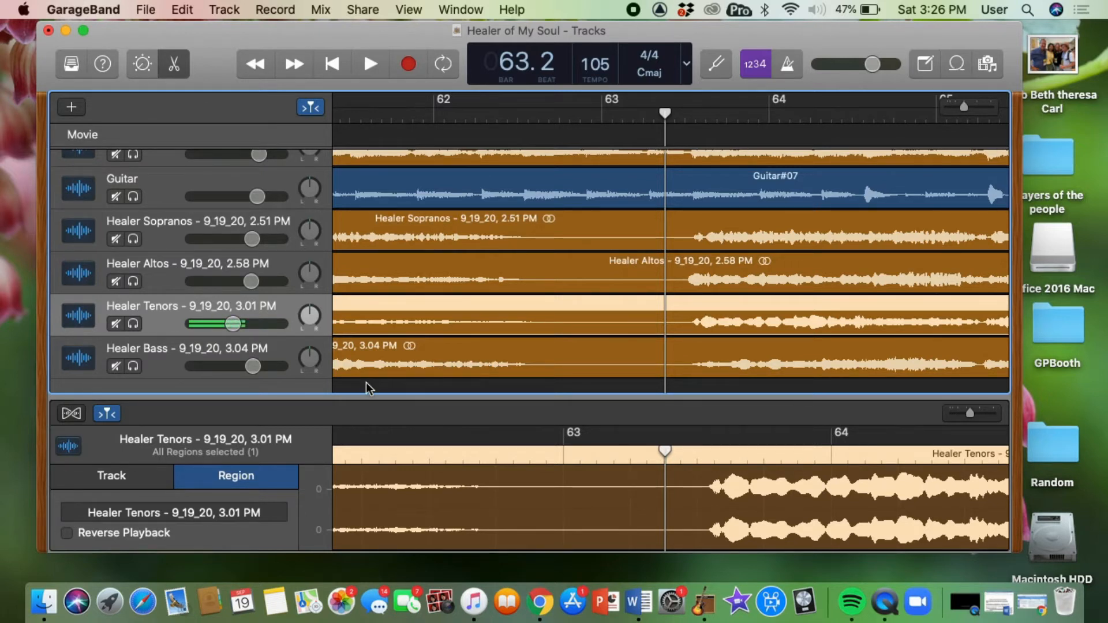
Select the Healer Sopranos track and open its Smart Controls.
scroll(469, 338, up, 2)
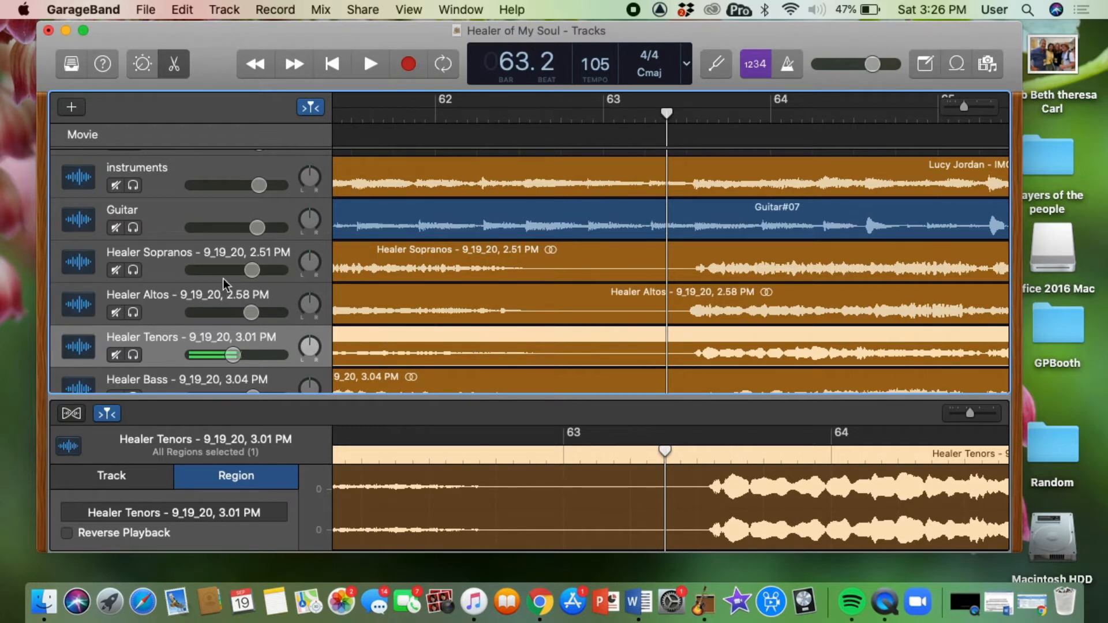
click(176, 252)
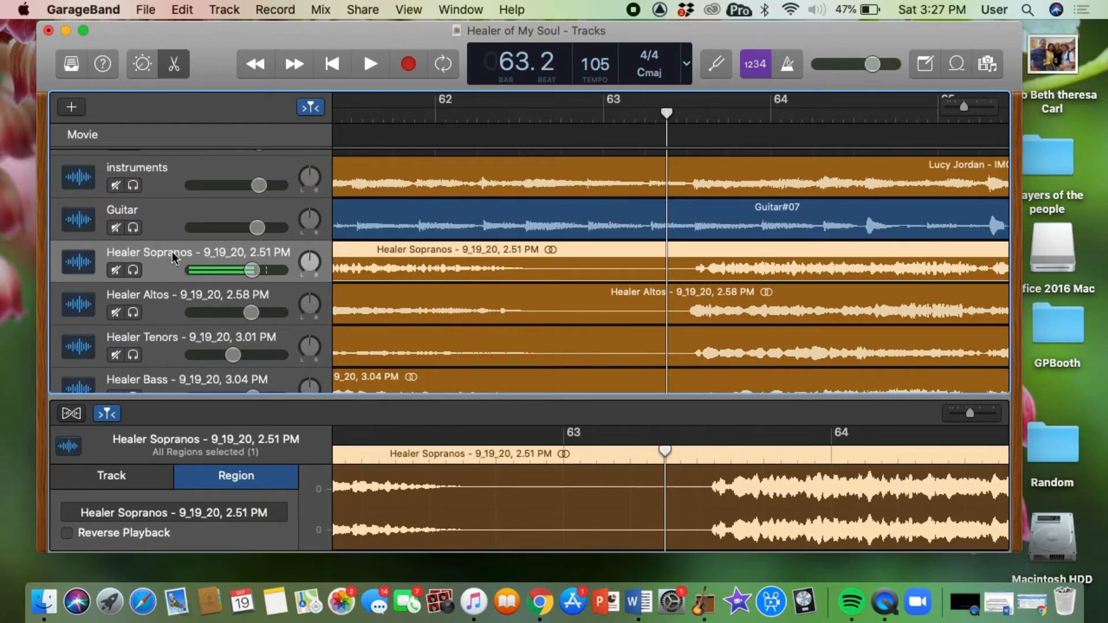
click(141, 64)
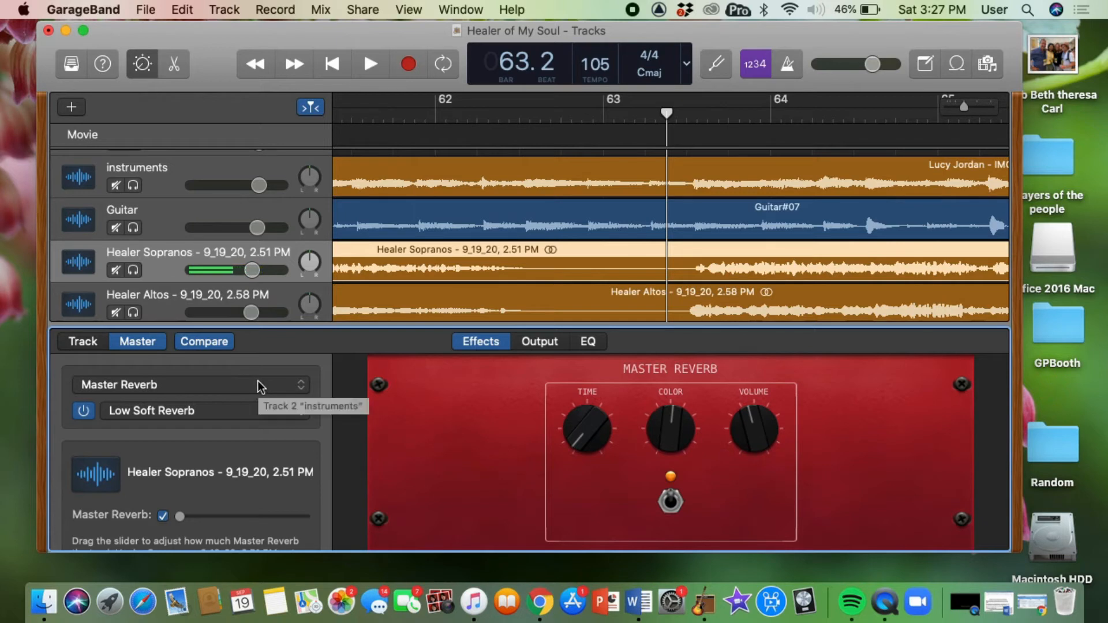
click(301, 386)
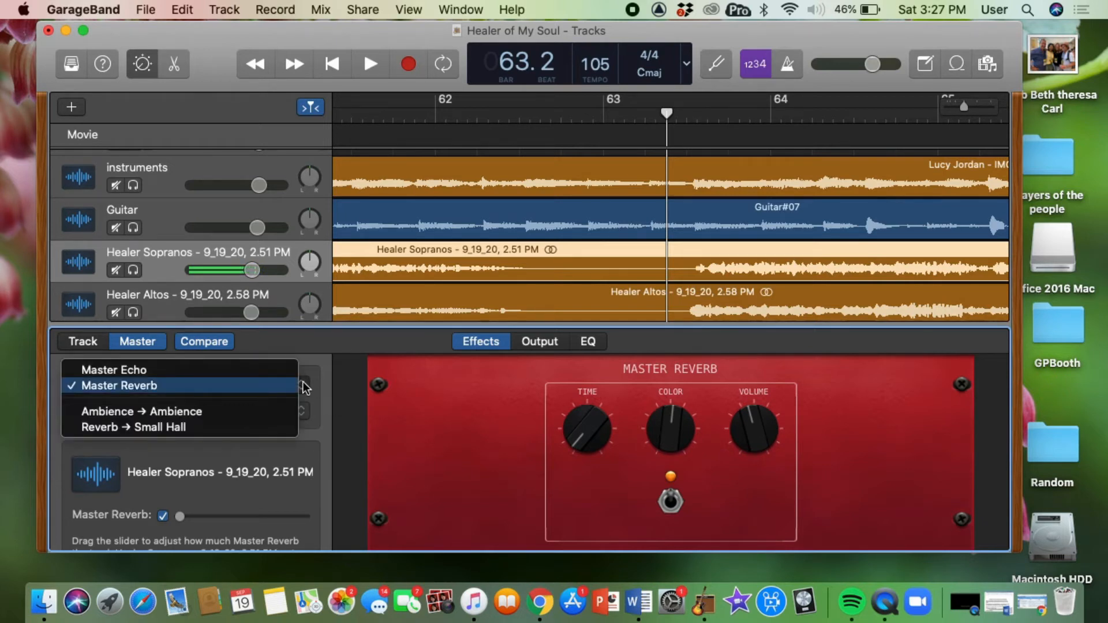
click(266, 386)
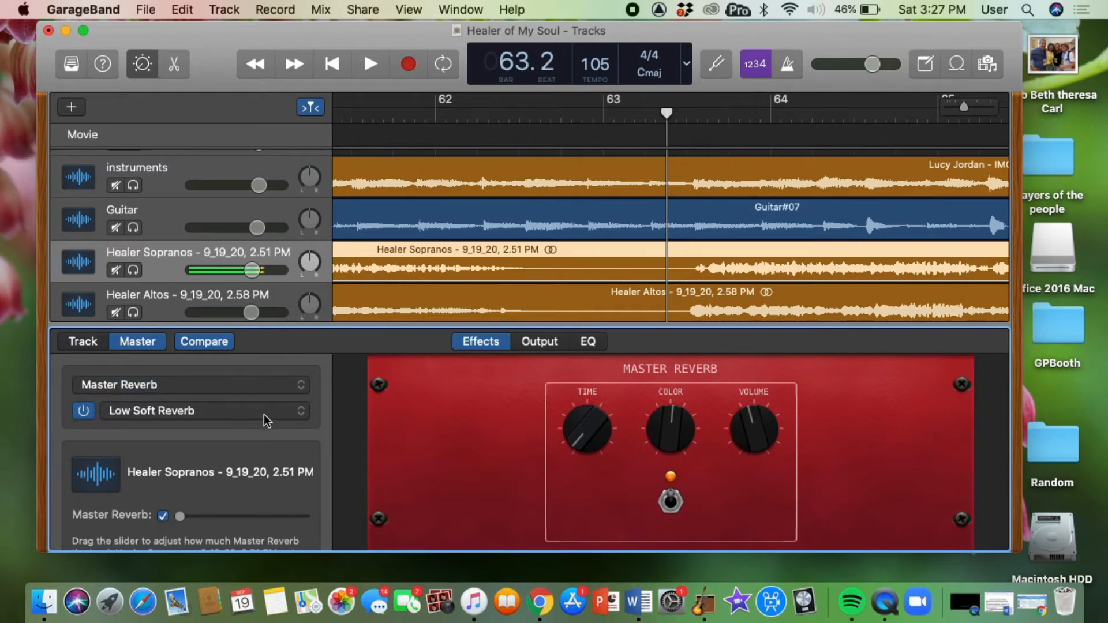
click(264, 413)
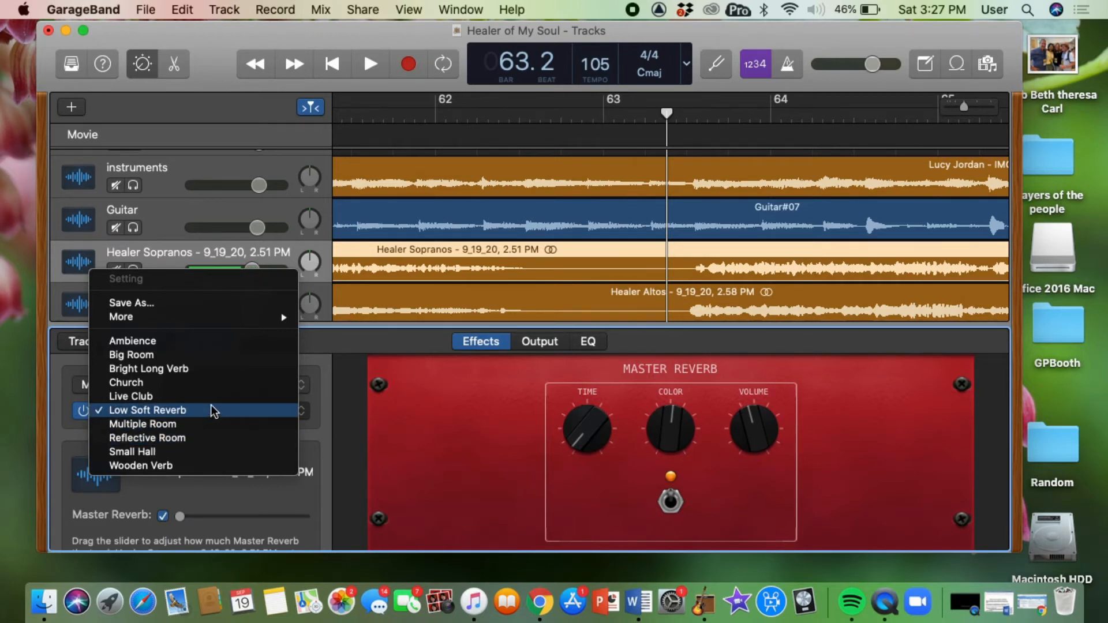
click(212, 413)
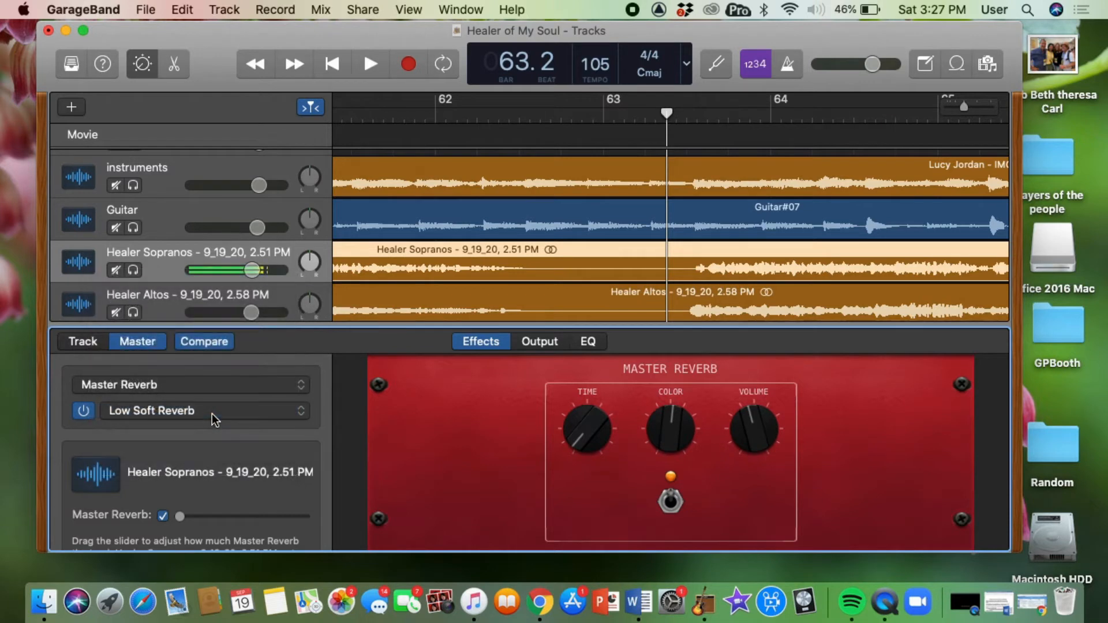
Solo the Healer Sopranos track, raise its Master Reverb amount, and start playback.
click(134, 271)
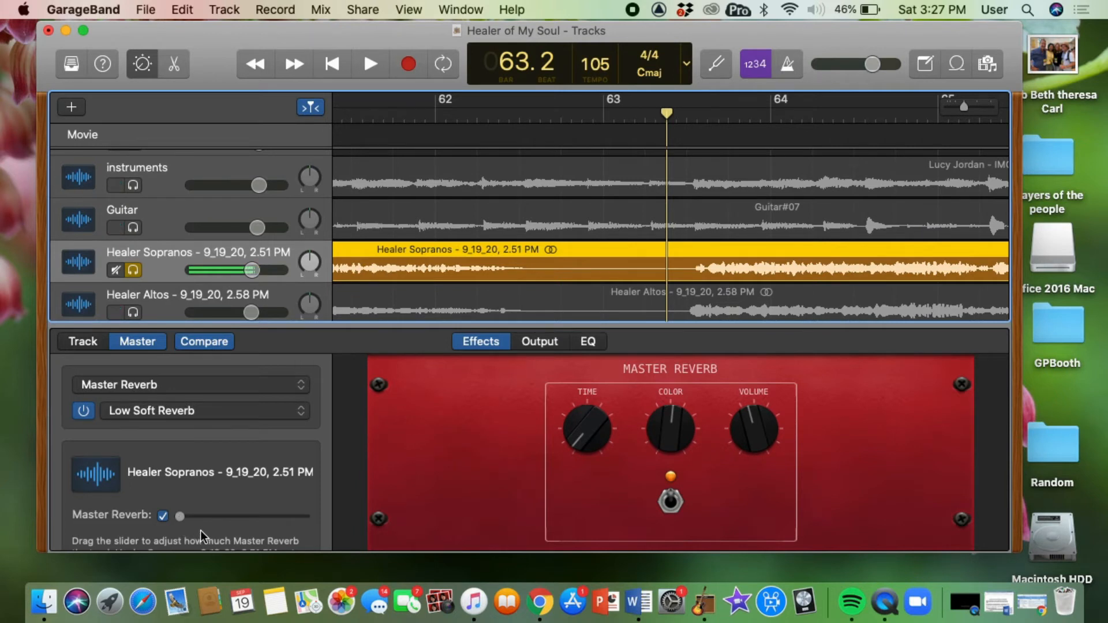
drag(180, 518, 211, 522)
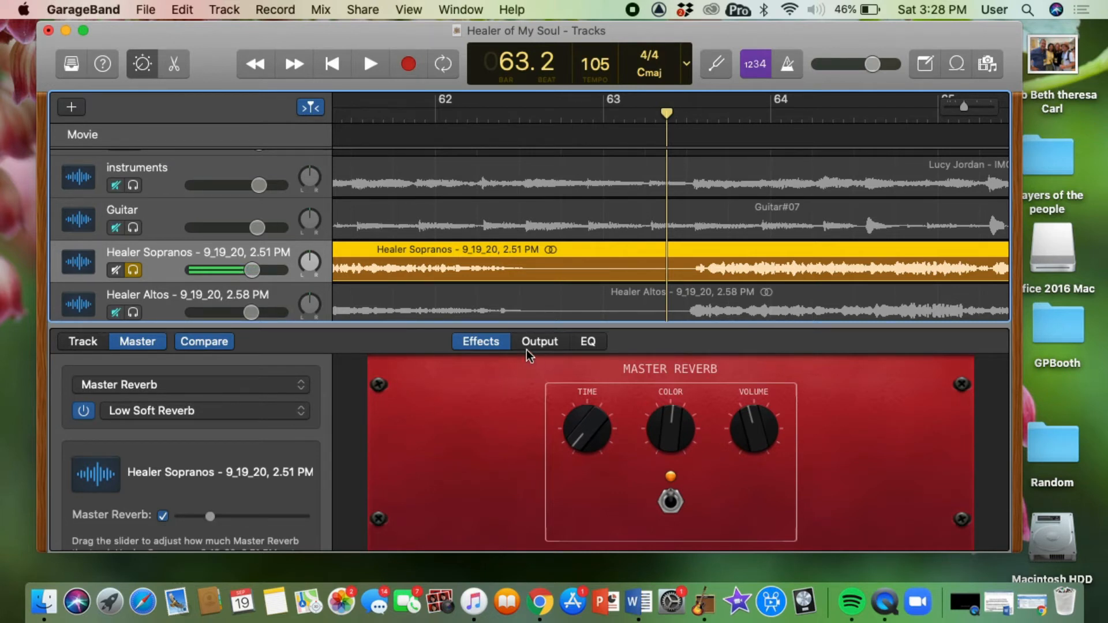
key(space)
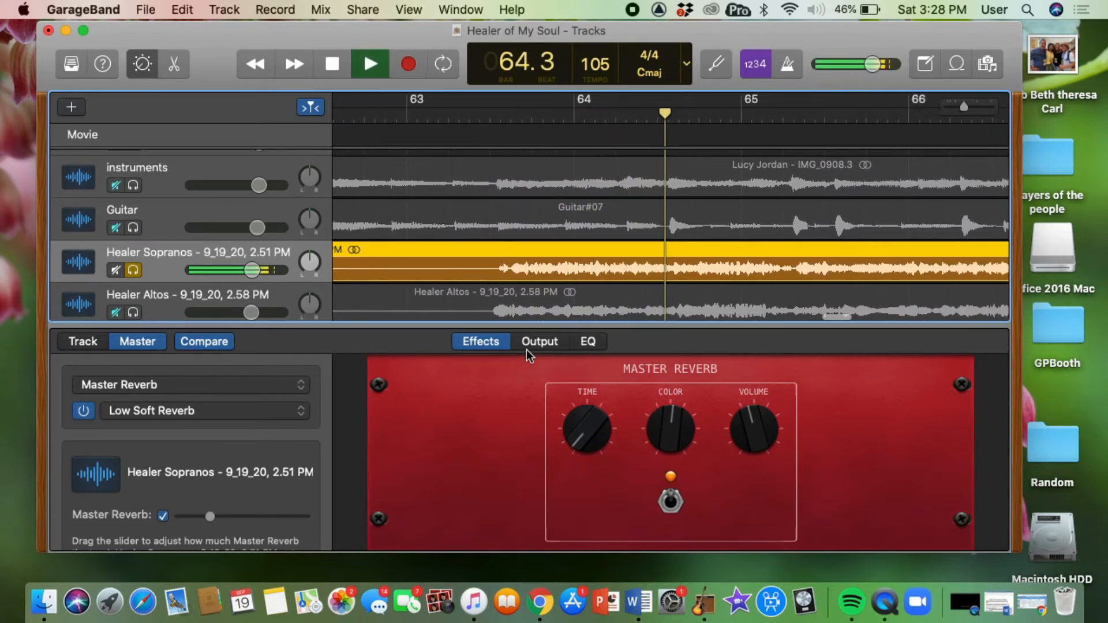
Switch the reverb setting to Reflective Room, raise the Sopranos' Master Reverb amount further, and stop playback.
click(301, 414)
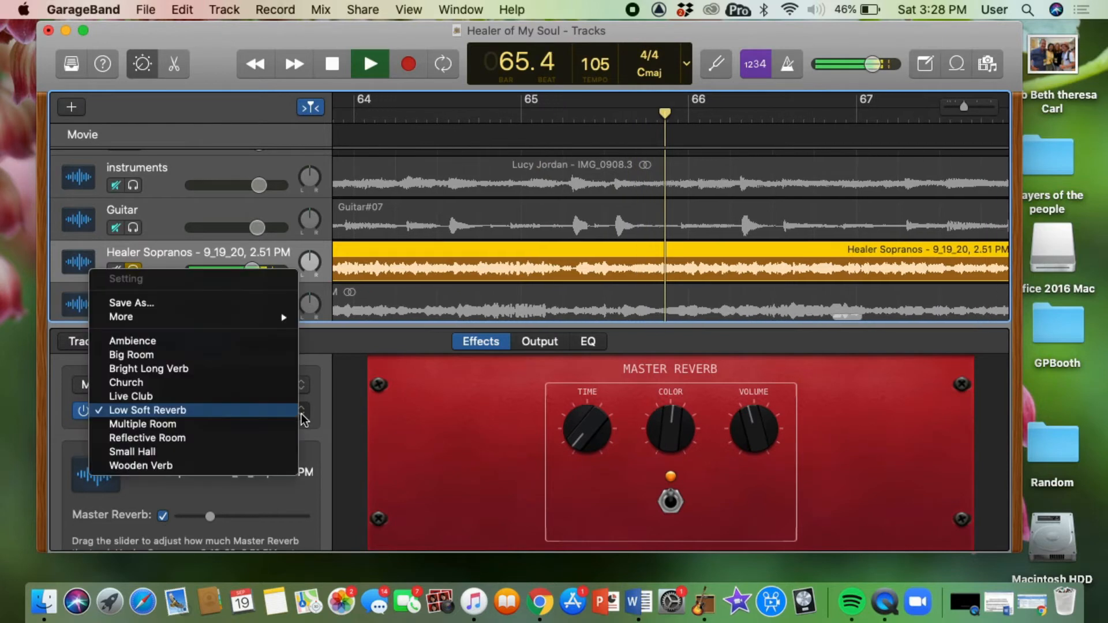
click(287, 441)
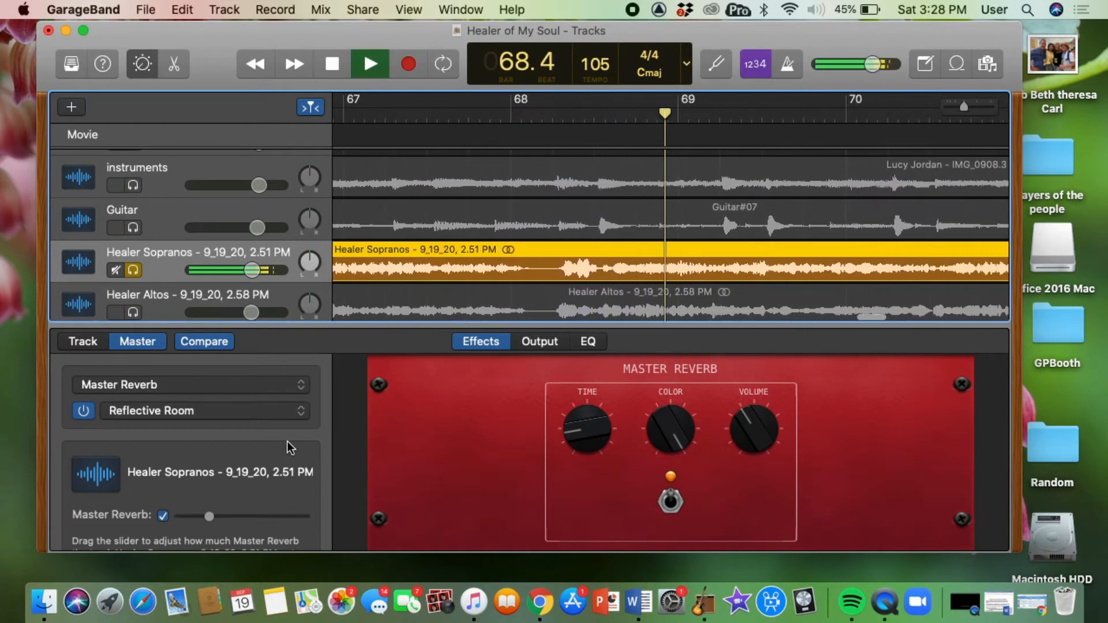
drag(209, 515, 227, 519)
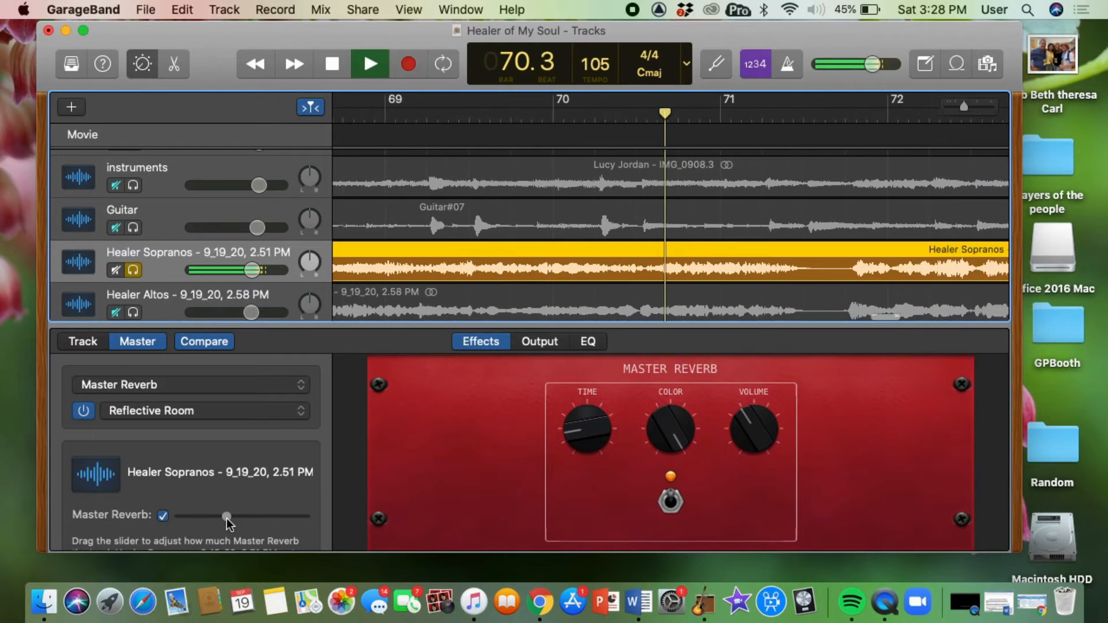
key(space)
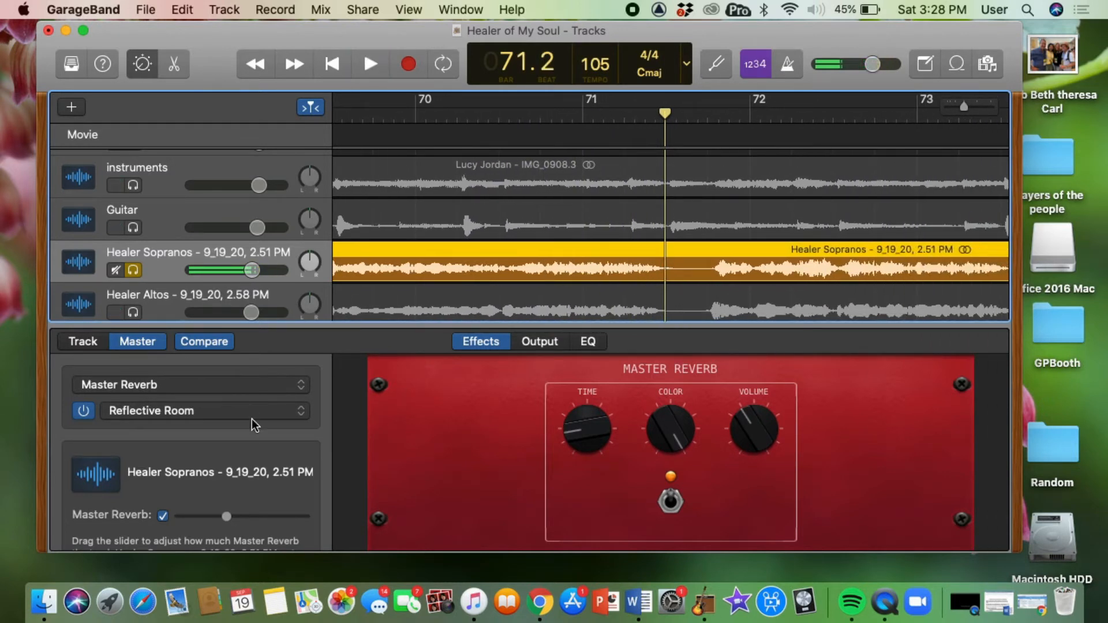
Switch the reverb setting back to Low Soft Reverb and play briefly to compare.
click(301, 410)
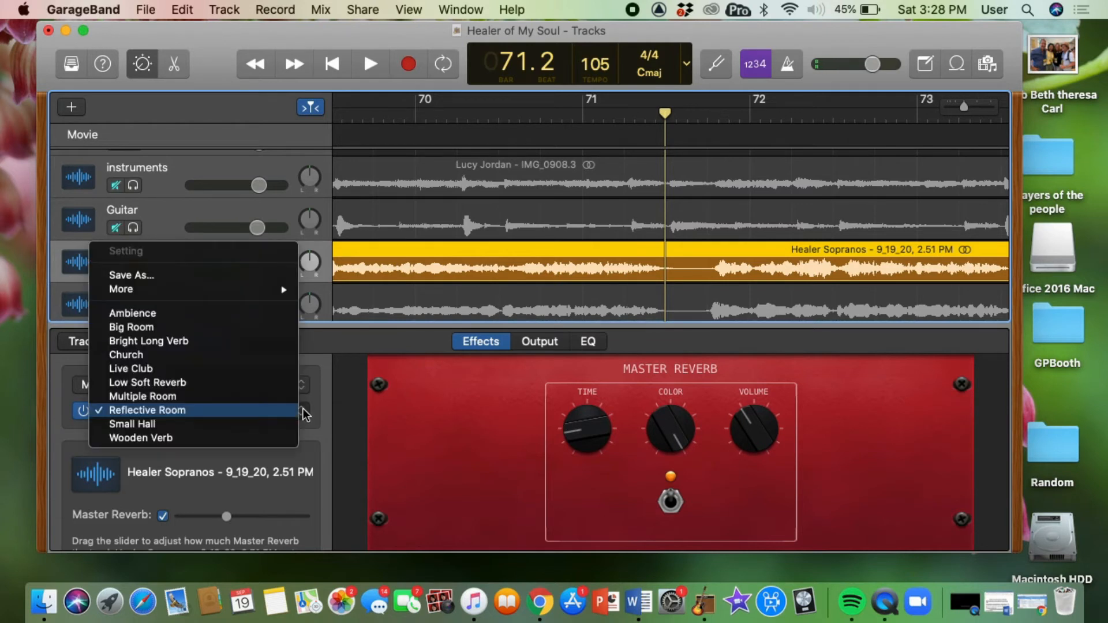
click(278, 392)
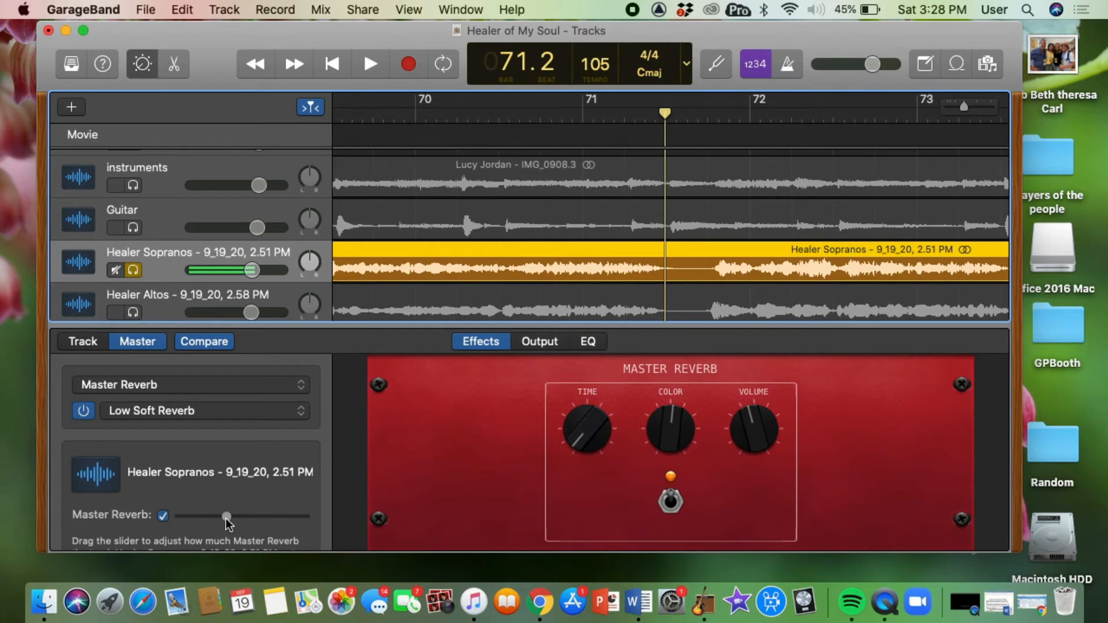
key(space)
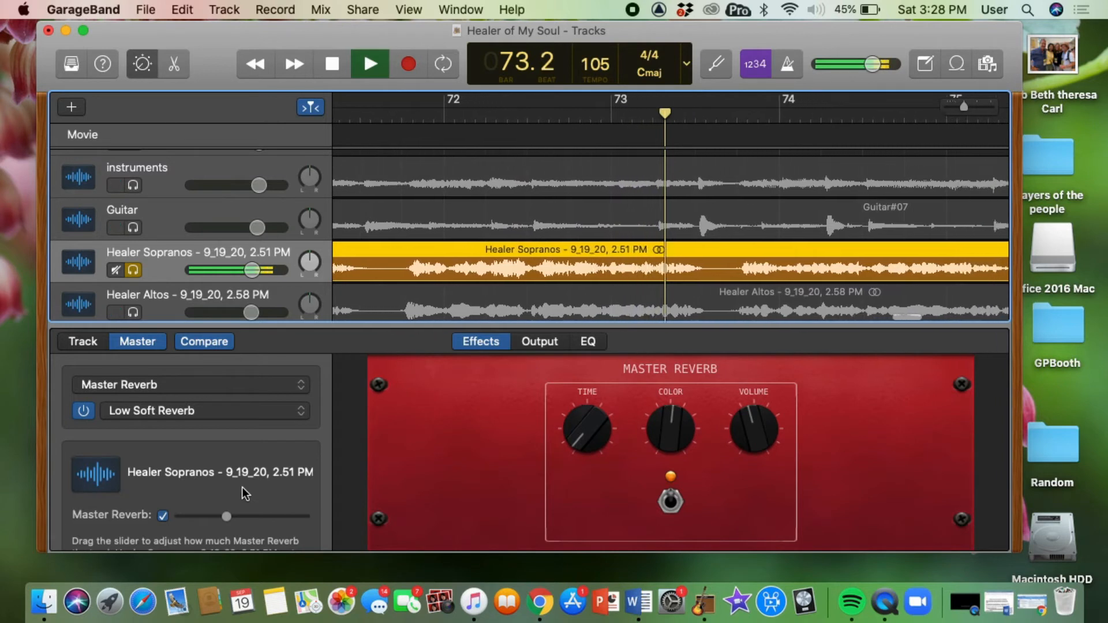
key(space)
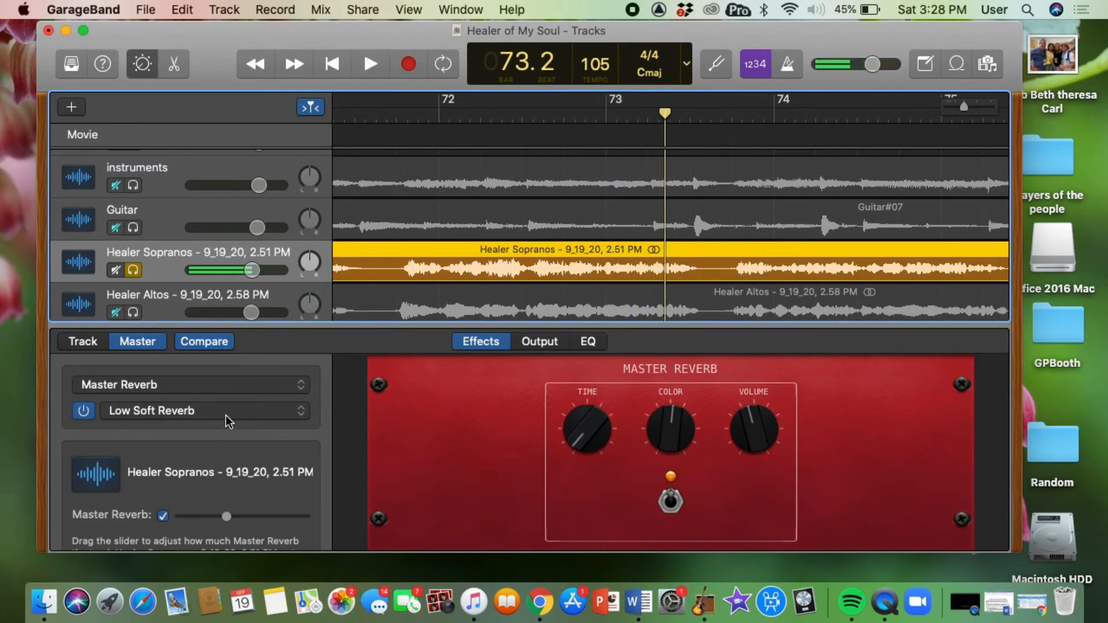
Unsolo the Healer Sopranos track and solo the Healer Altos track.
scroll(185, 275, down, 2)
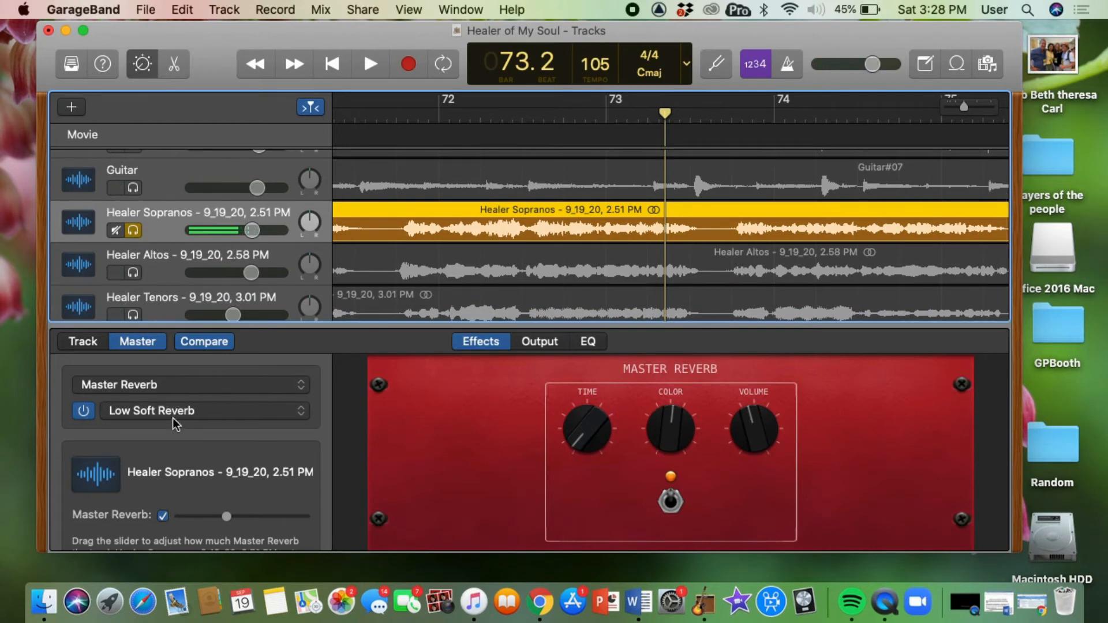
click(133, 231)
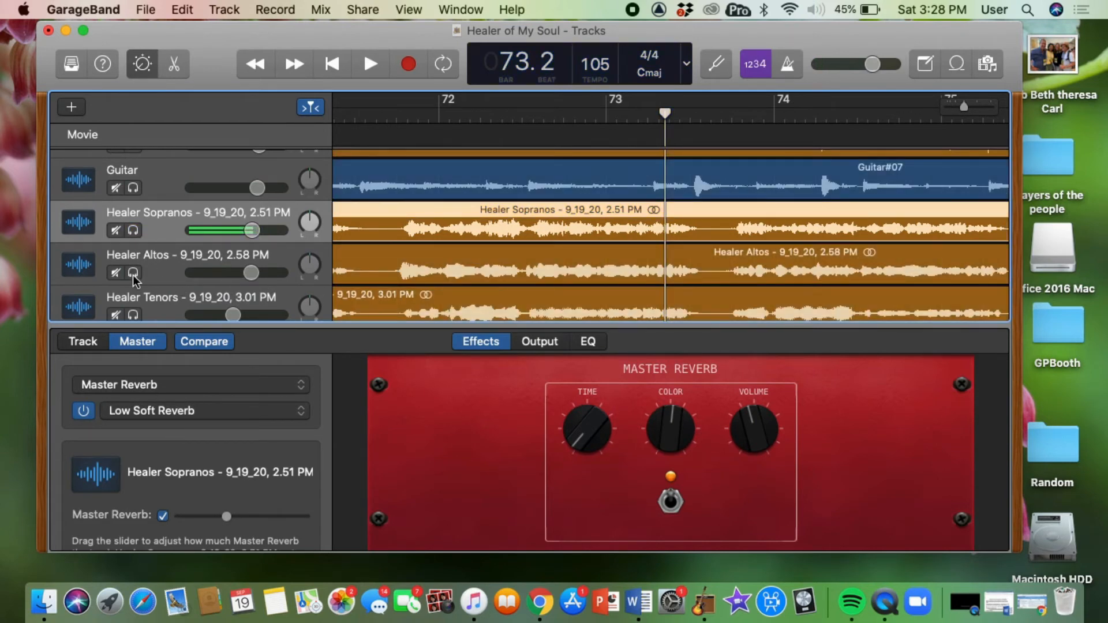
click(133, 272)
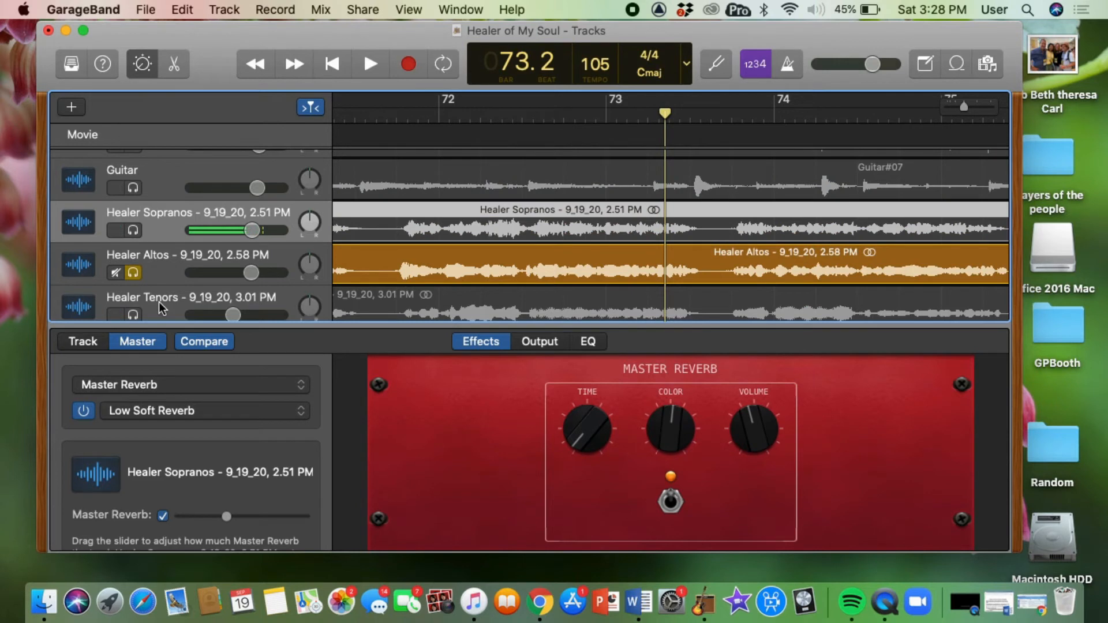
Select the Healer Altos track and raise its Master Reverb amount while playing the project.
scroll(234, 417, down, 2)
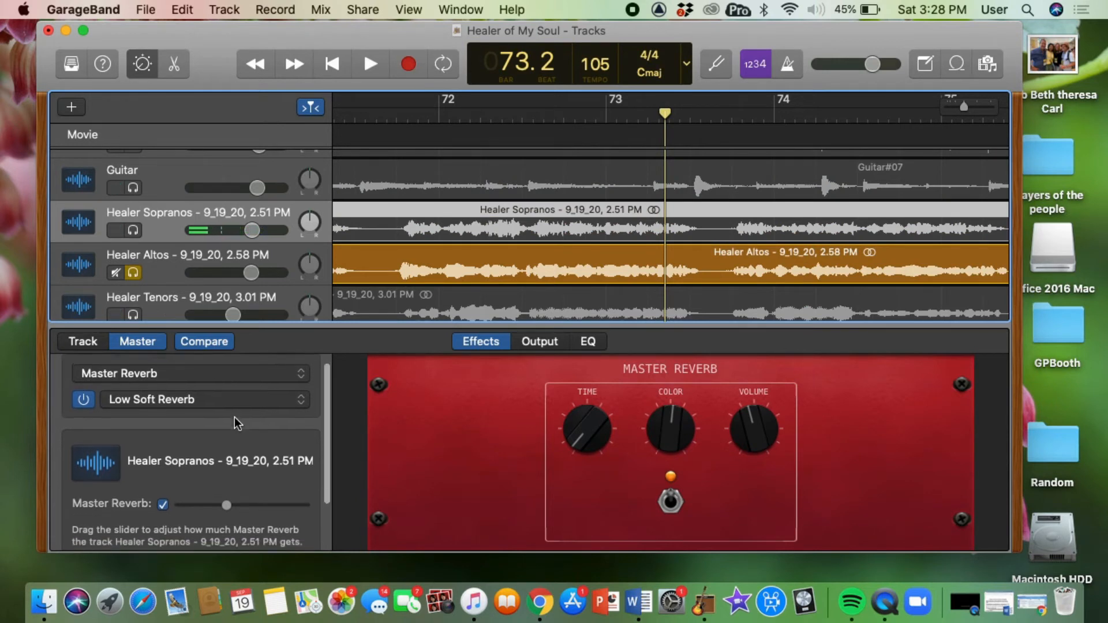
click(168, 264)
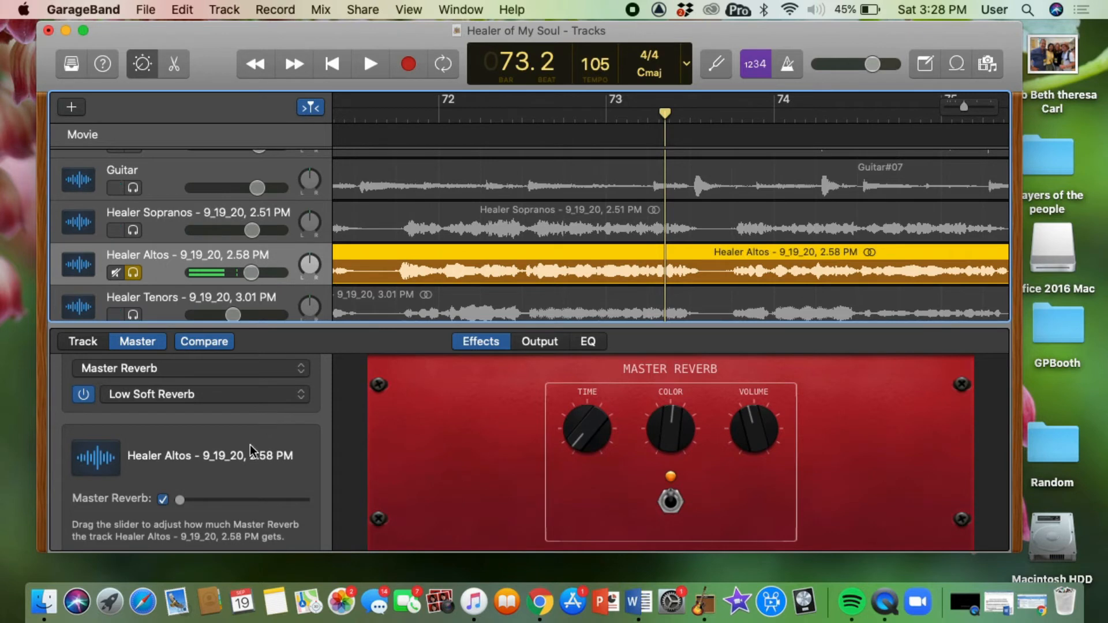
drag(179, 499, 212, 500)
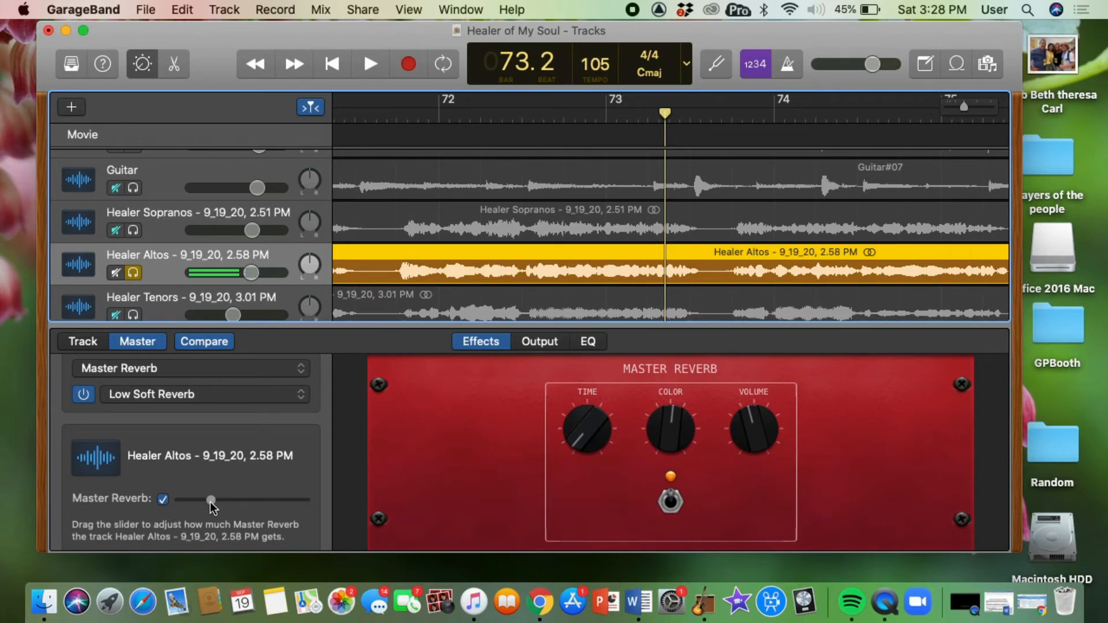
key(space)
drag(211, 502, 226, 503)
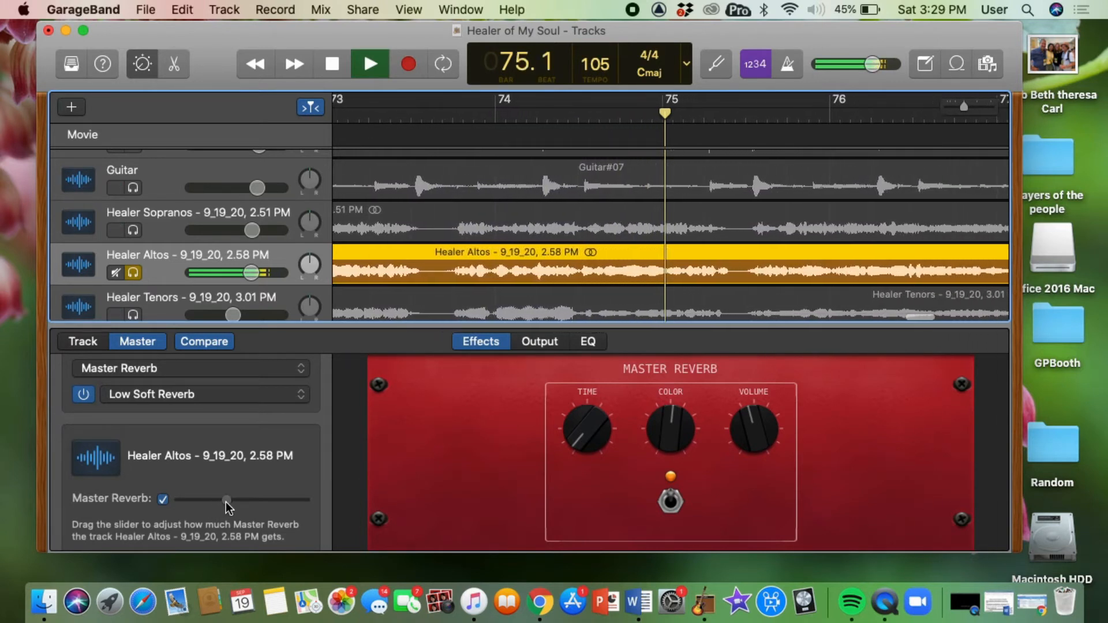
Fine-tune the Healer Altos track's Master Reverb amount, playing and stopping the project to compare.
drag(226, 503, 229, 503)
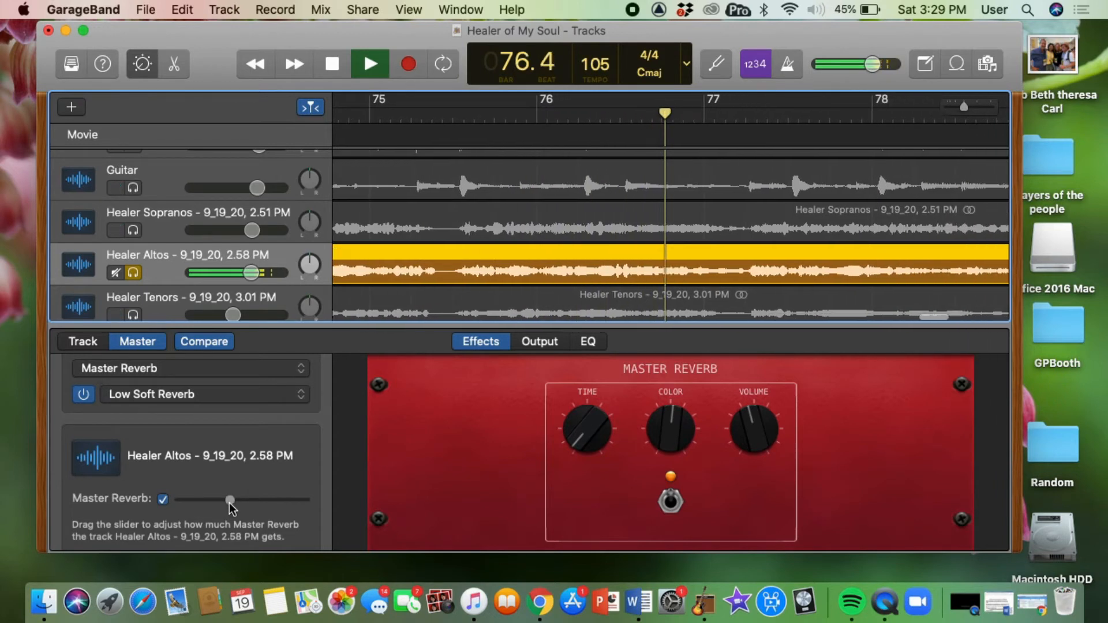
key(space)
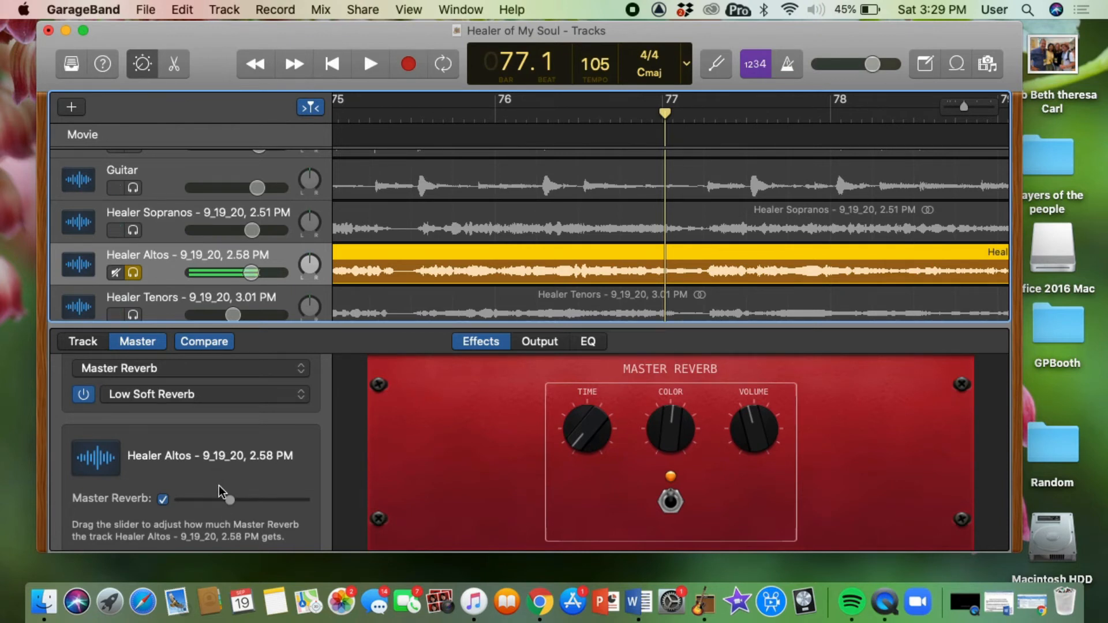
key(space)
drag(229, 498, 244, 499)
key(space)
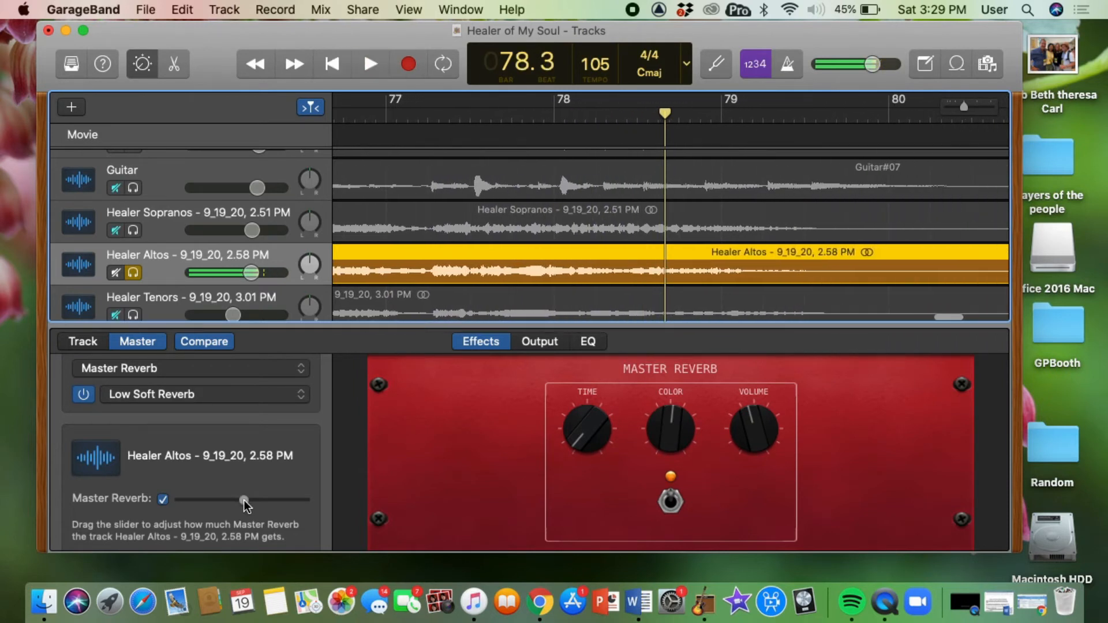
drag(243, 500, 237, 499)
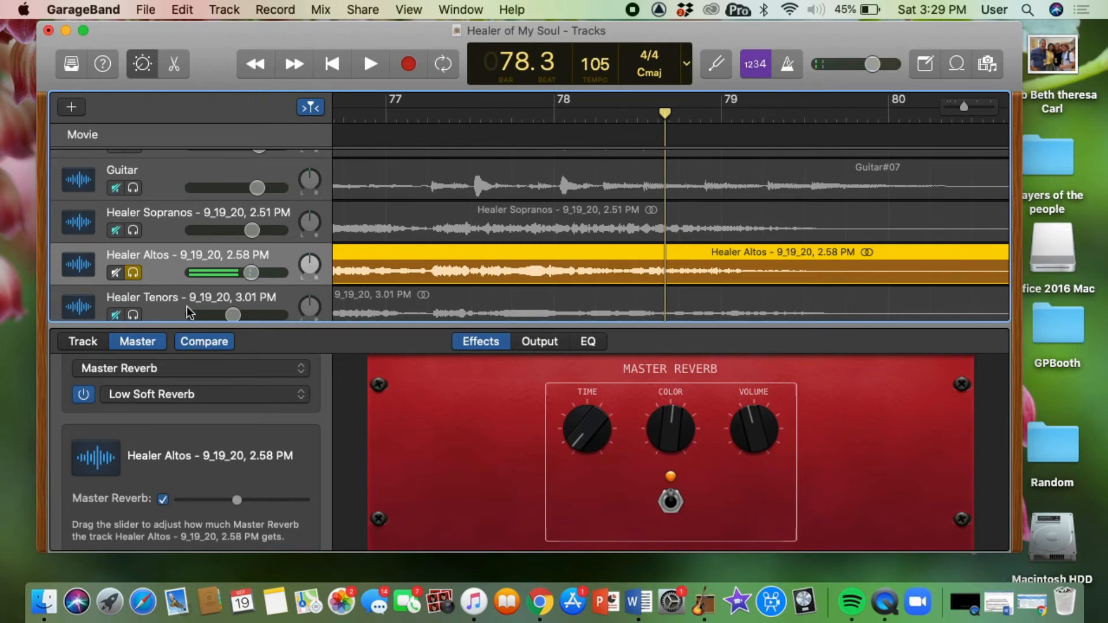
Select the Healer Tenors track, solo it, and unsolo the Healer Altos track.
scroll(186, 306, down, 2)
click(174, 260)
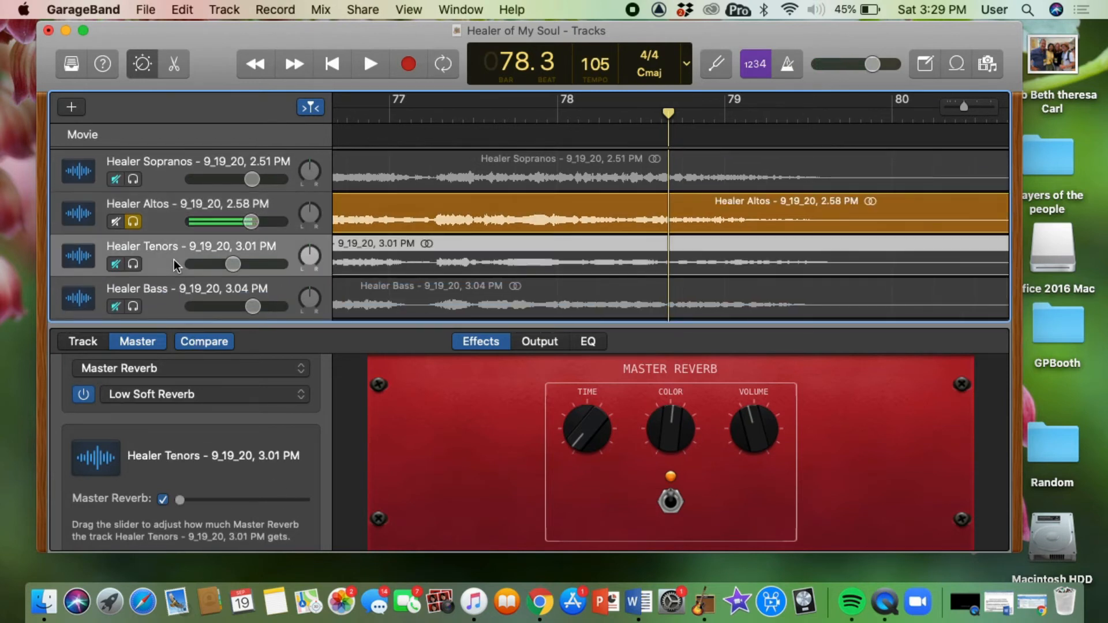
click(133, 264)
click(134, 222)
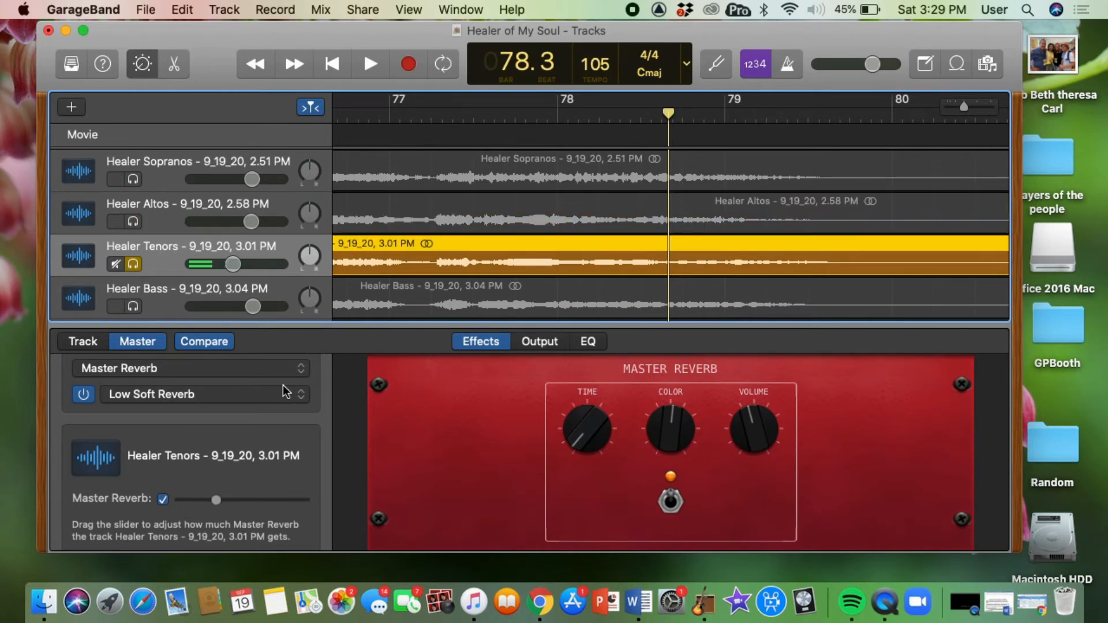
Play the soloed Healer Tenors track from around bar 73 to listen to its reverb, then stop.
key(space)
key(space)
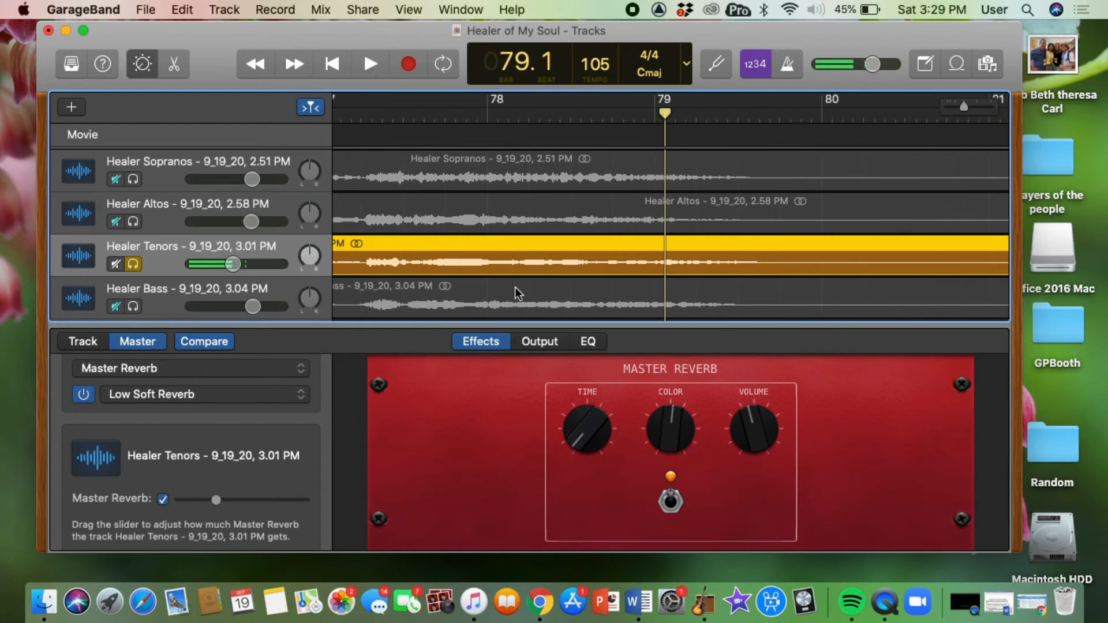
scroll(515, 286, left, 5)
scroll(372, 227, left, 3)
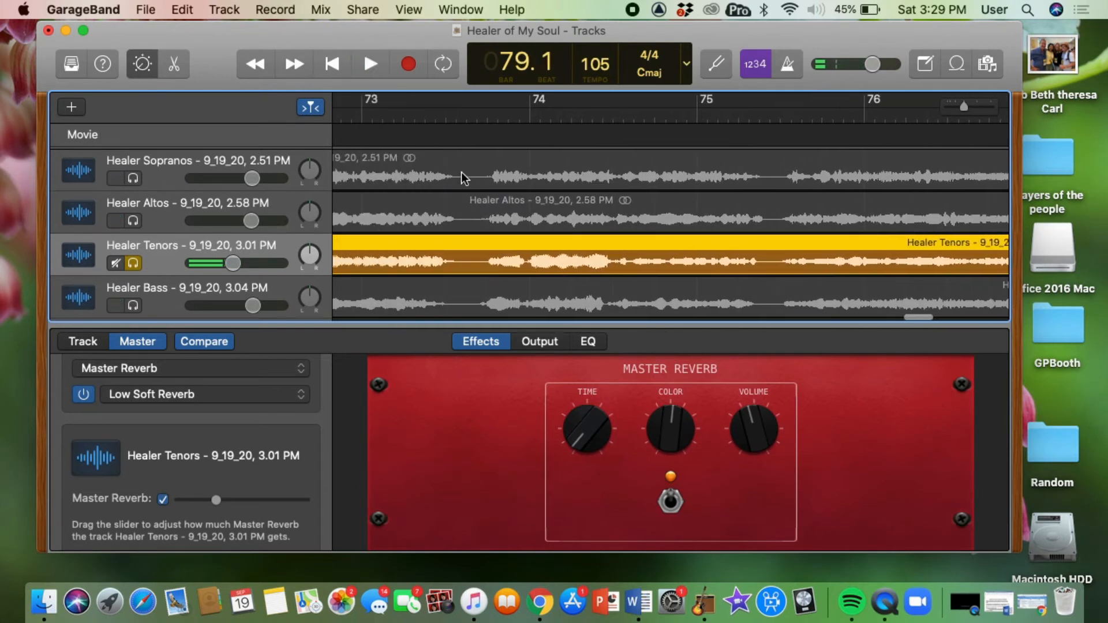
click(474, 116)
key(space)
scroll(474, 116, left, 2)
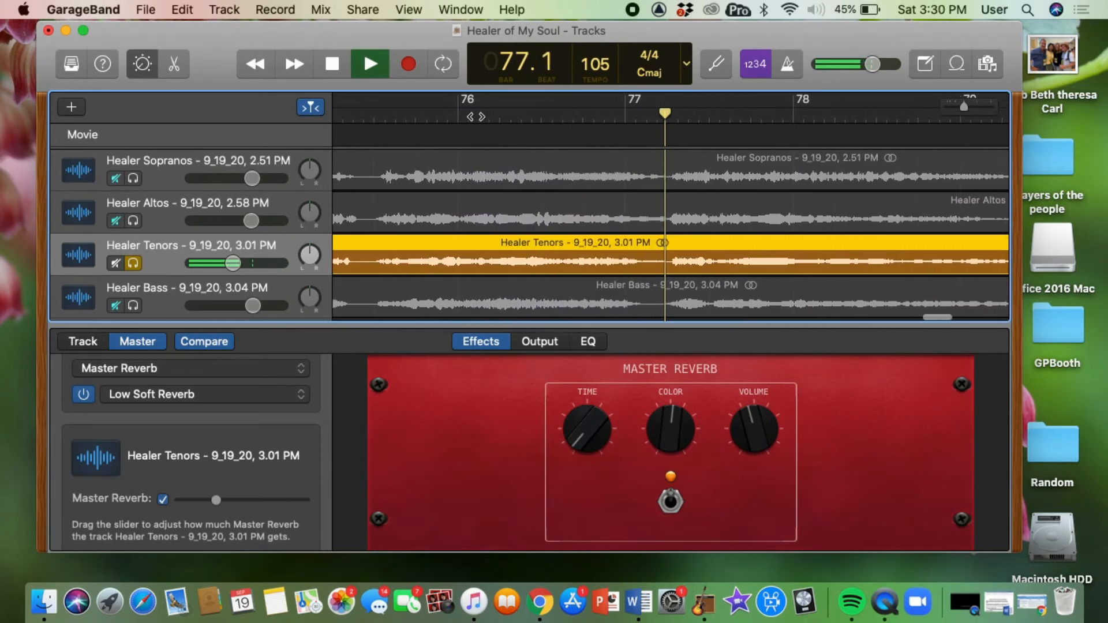
key(space)
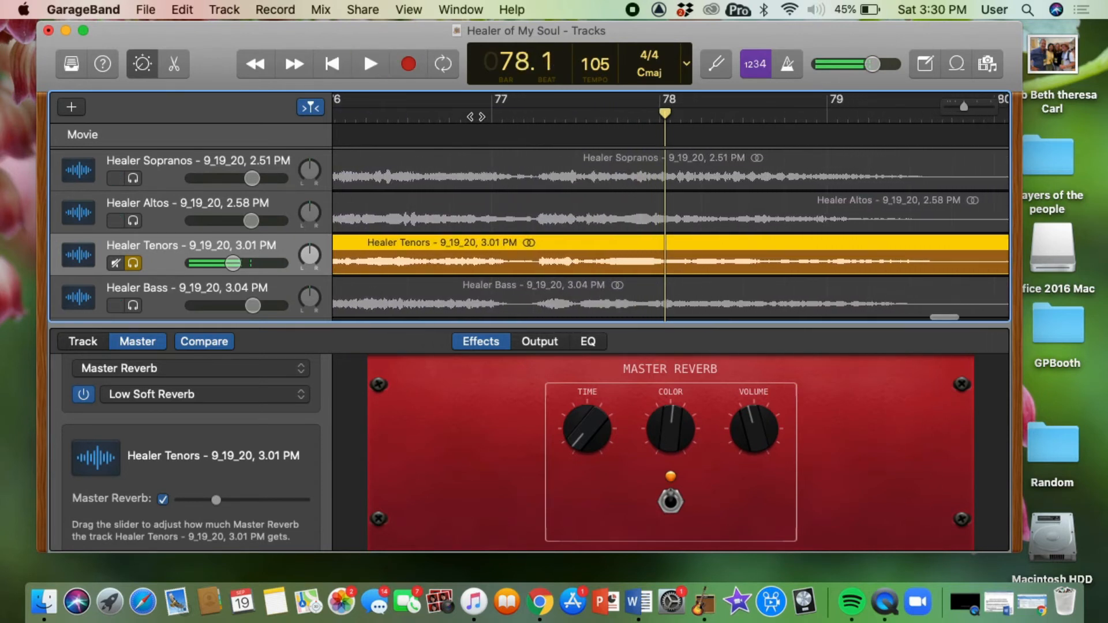
Unsolo the Healer Tenors track, then select and solo the Healer Bass track.
click(133, 263)
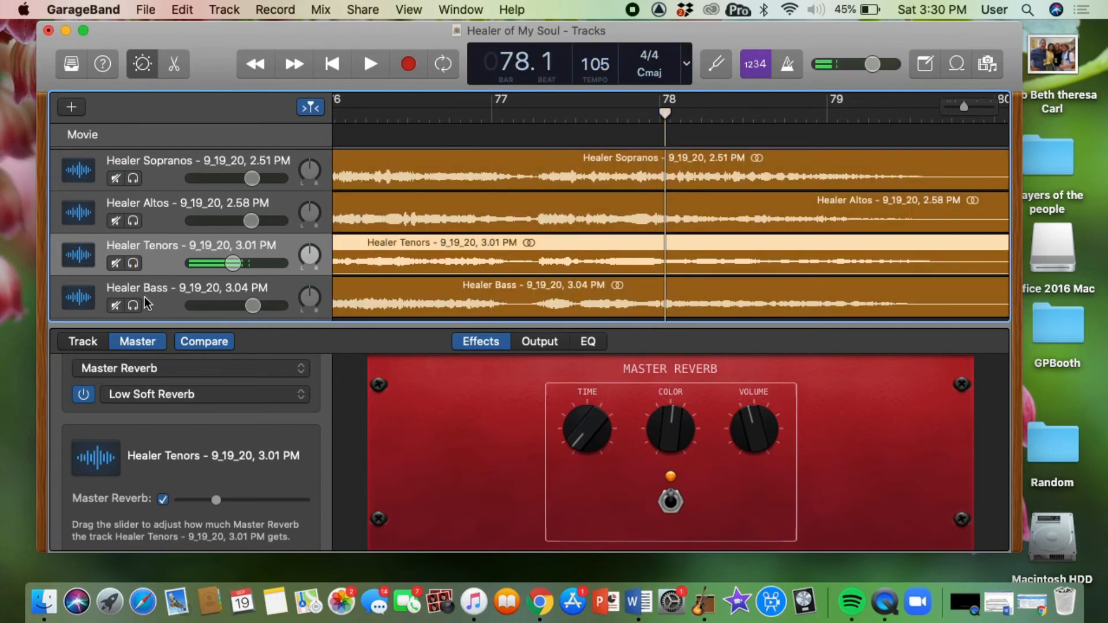
scroll(482, 241, left, 10)
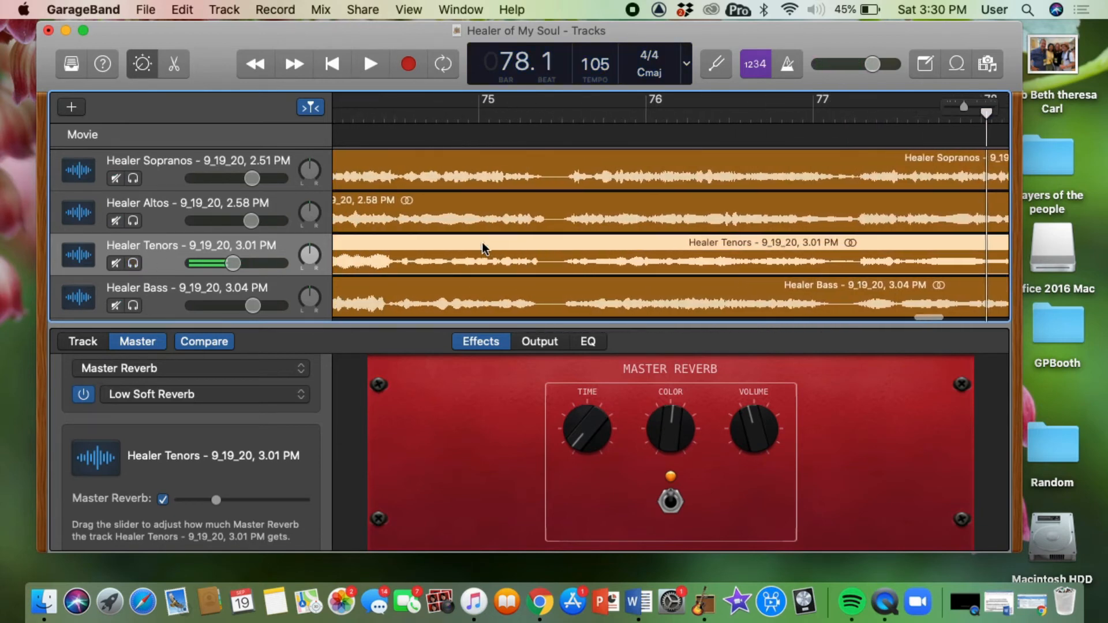
click(393, 120)
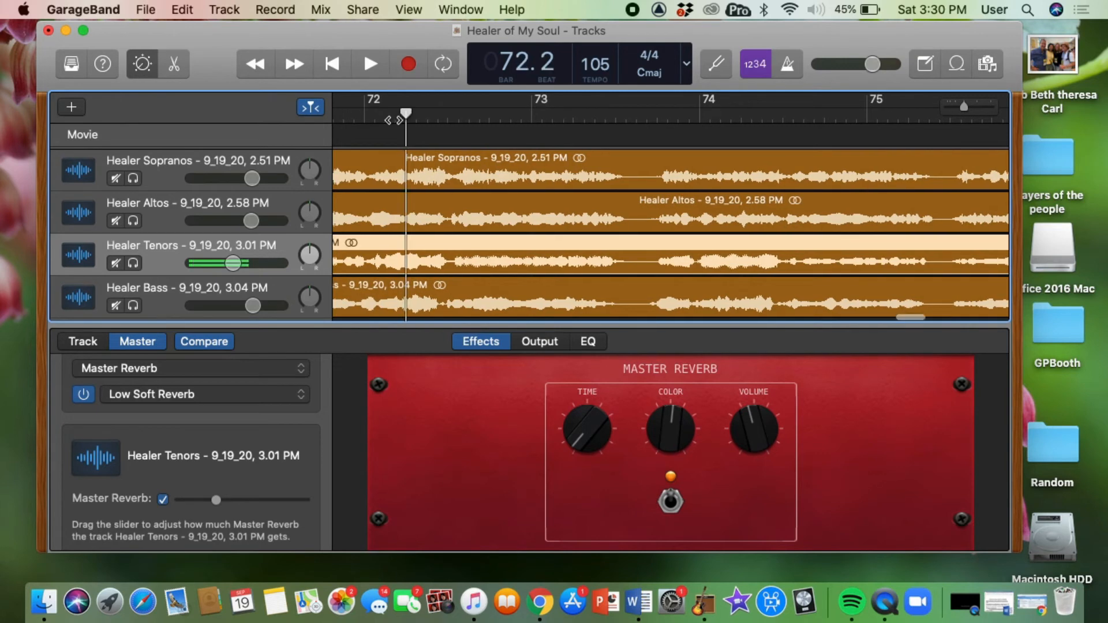
click(163, 306)
click(134, 306)
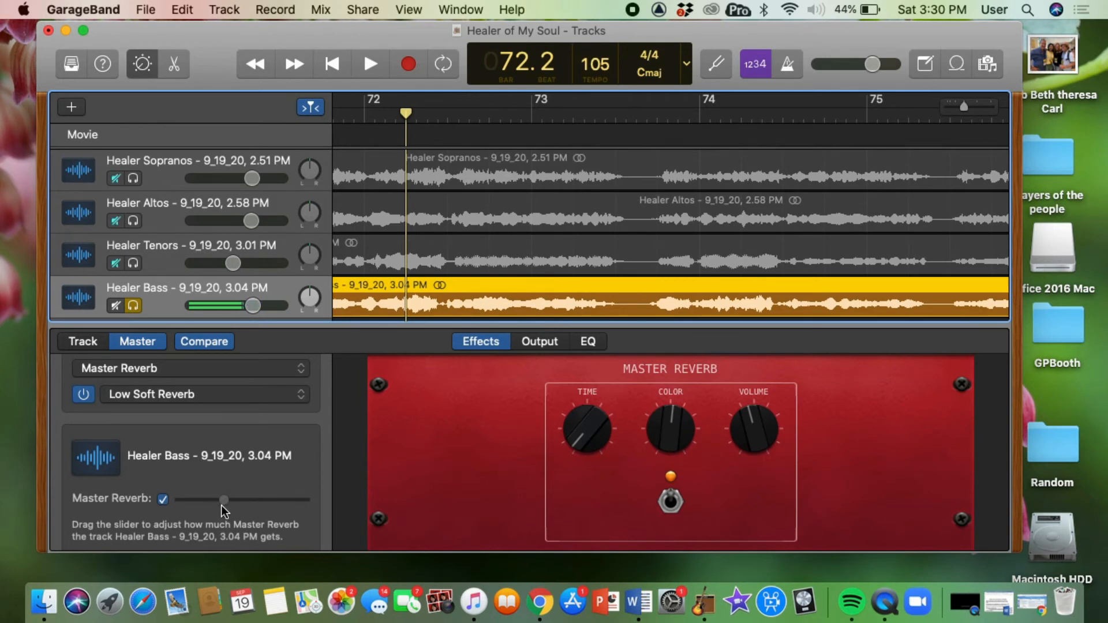
Play the soloed Healer Bass track briefly, stop, and unsolo it.
key(space)
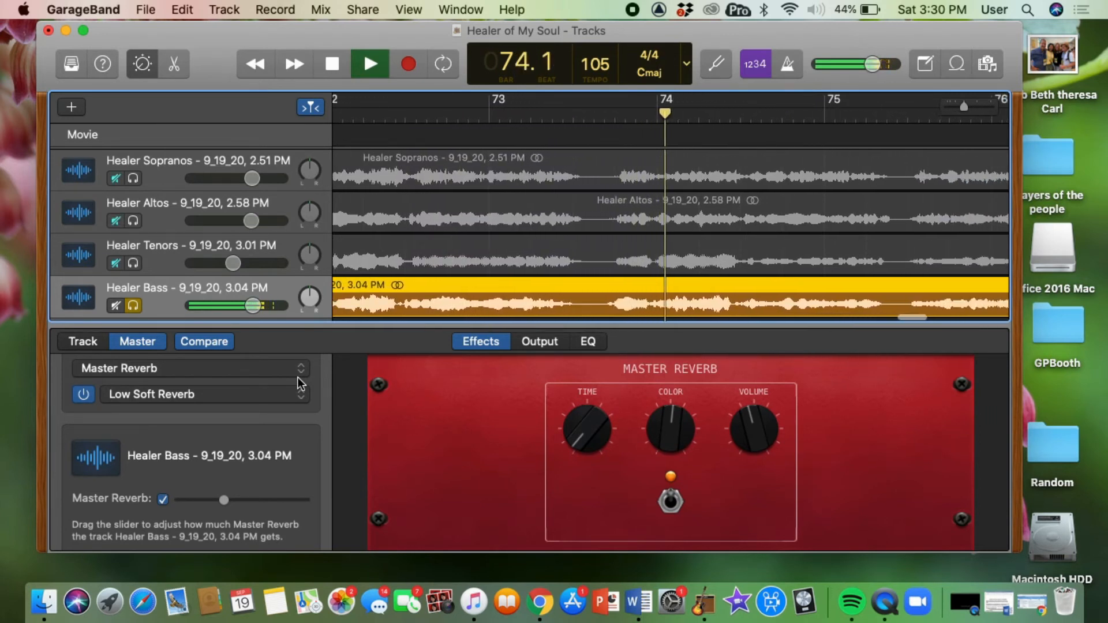
key(space)
click(115, 305)
click(134, 307)
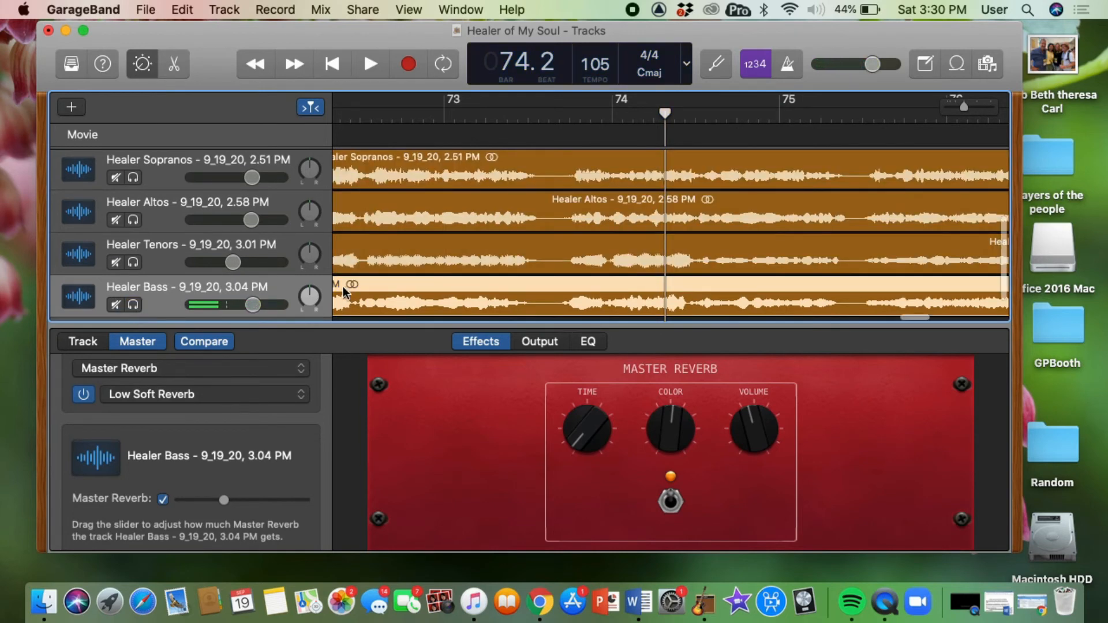
Play all tracks together from around bar 65 and lower the Healer Bass track's volume slightly.
scroll(343, 287, left, 5)
scroll(343, 286, left, 5)
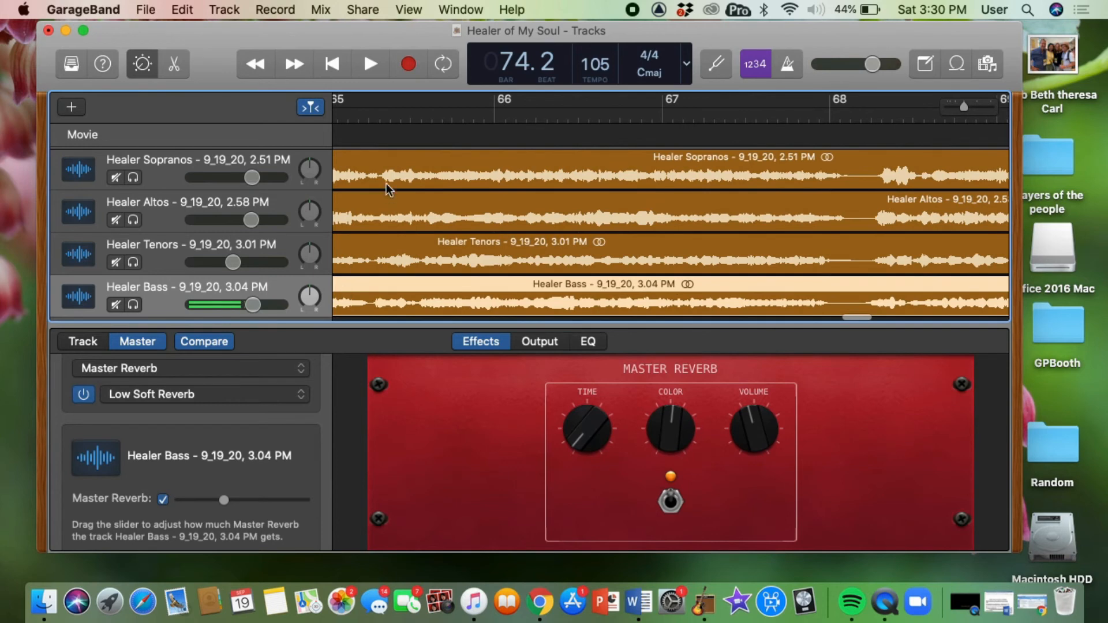
click(378, 118)
key(space)
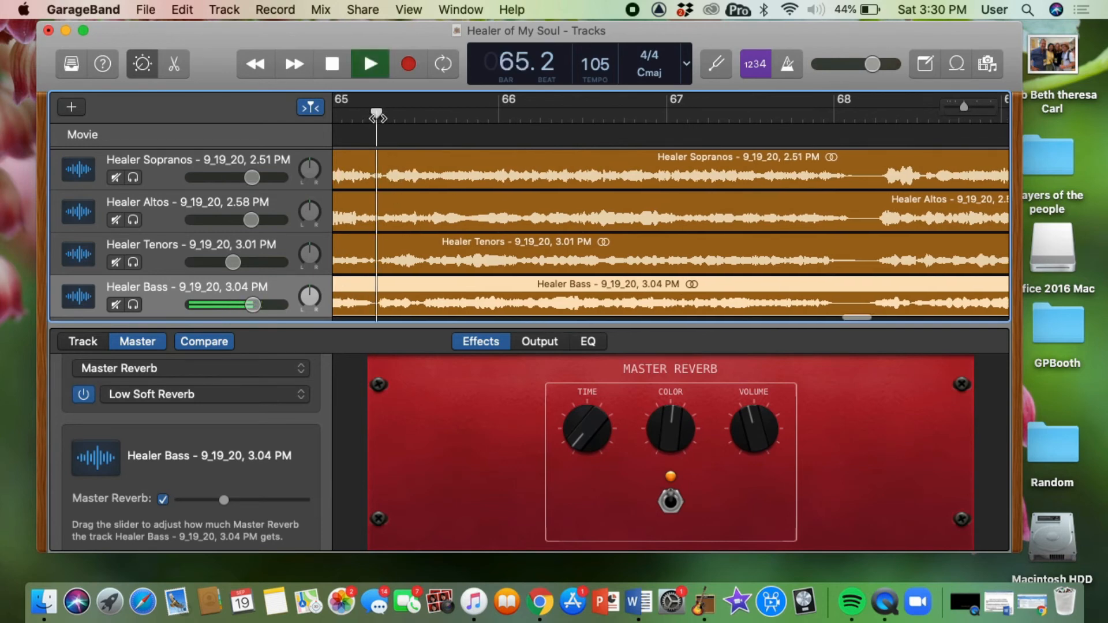
scroll(378, 118, left, 1)
scroll(378, 118, left, 2)
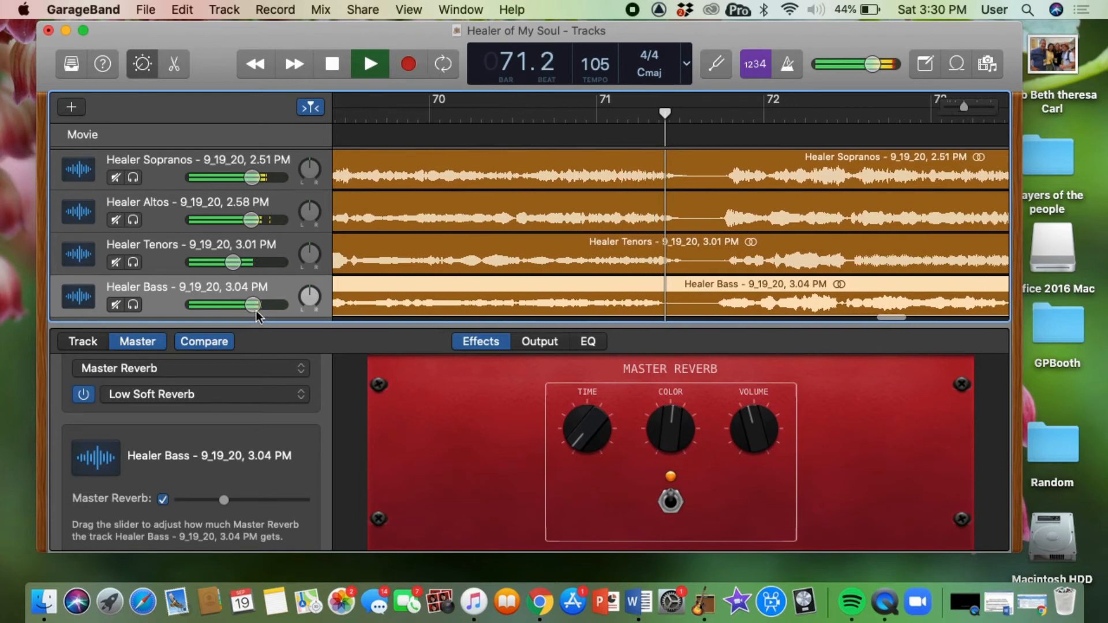
drag(253, 306, 247, 307)
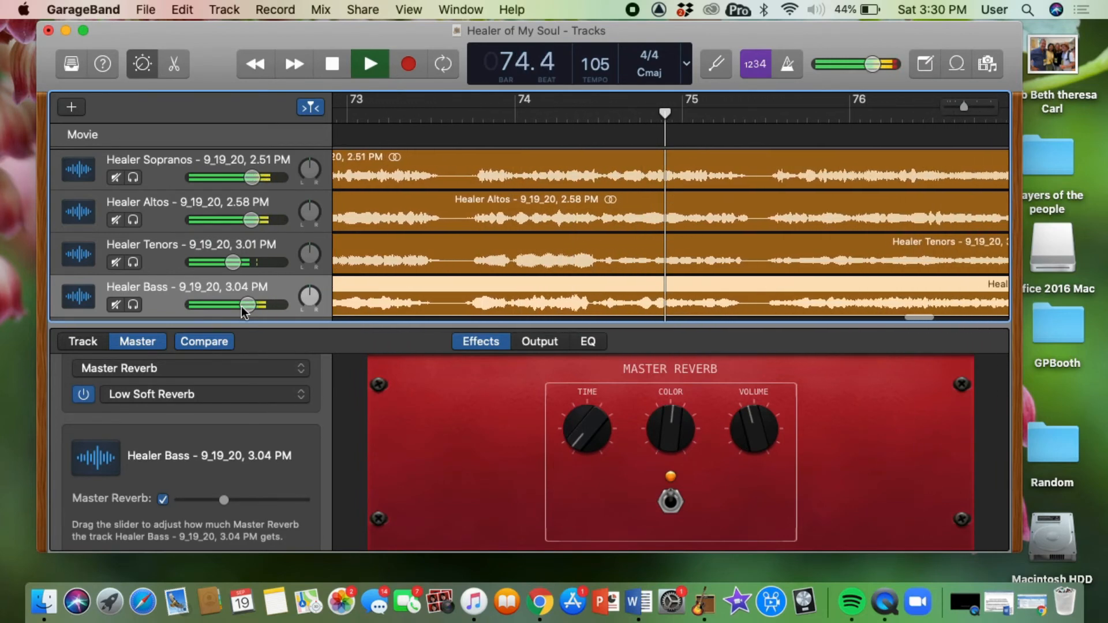
Raise the Instruments track's volume and set the Guitar track's volume to +0.6 dB, then stop playback.
scroll(260, 268, up, 3)
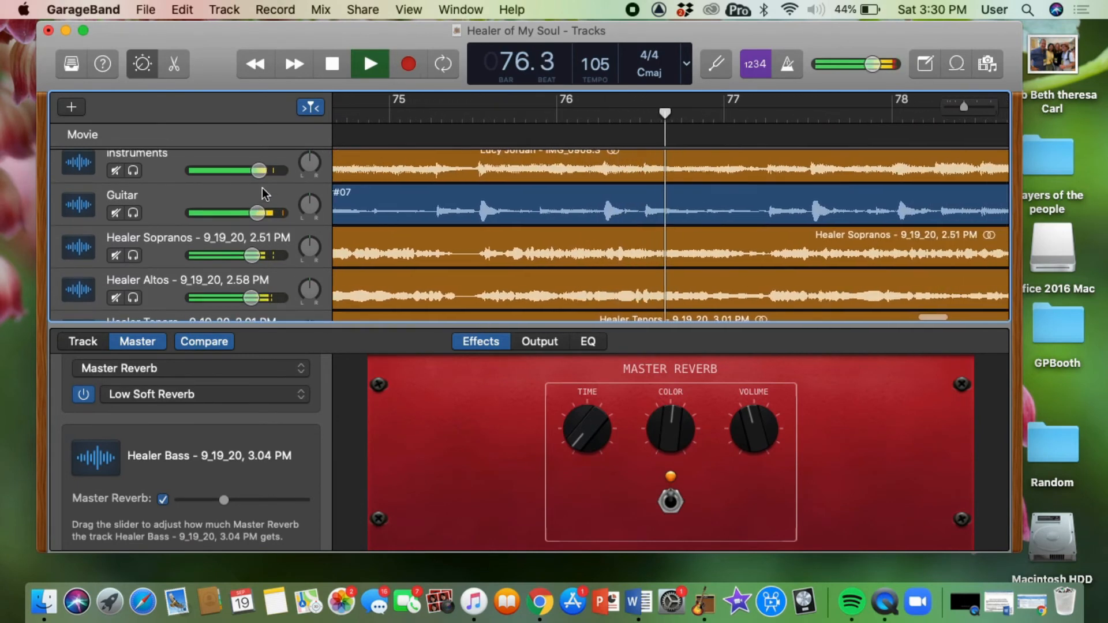
drag(258, 176, 273, 170)
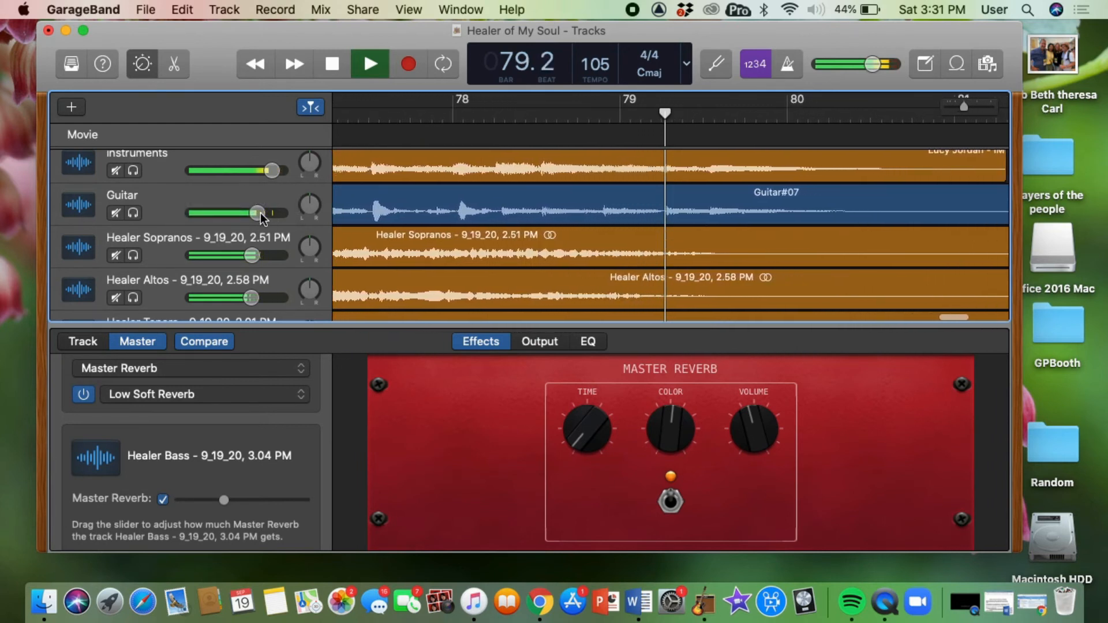
click(260, 215)
drag(257, 212, 261, 213)
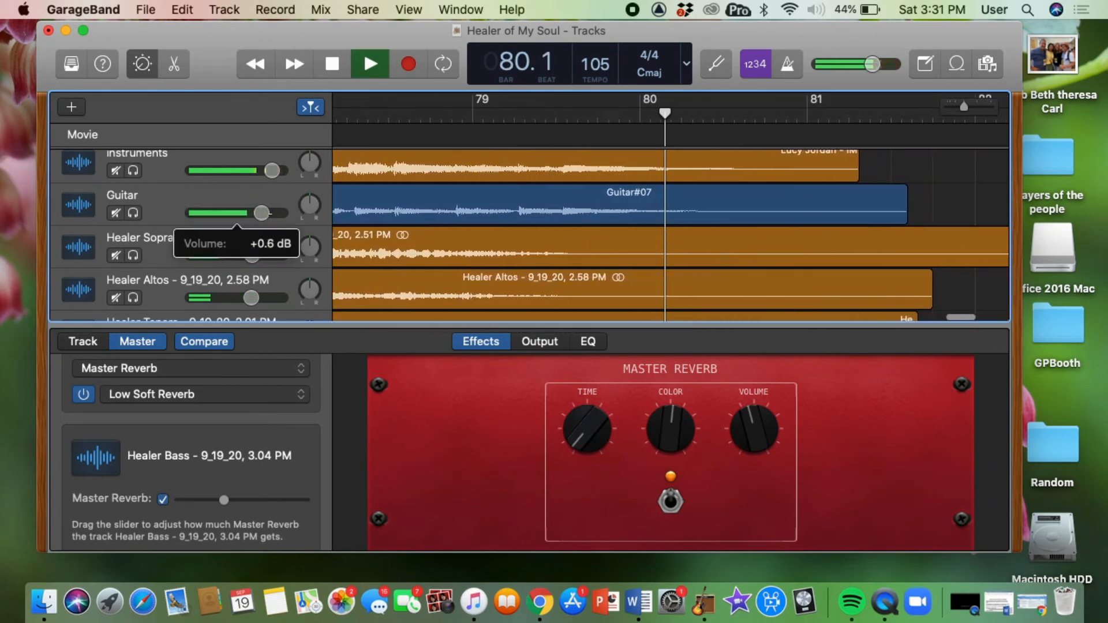
key(space)
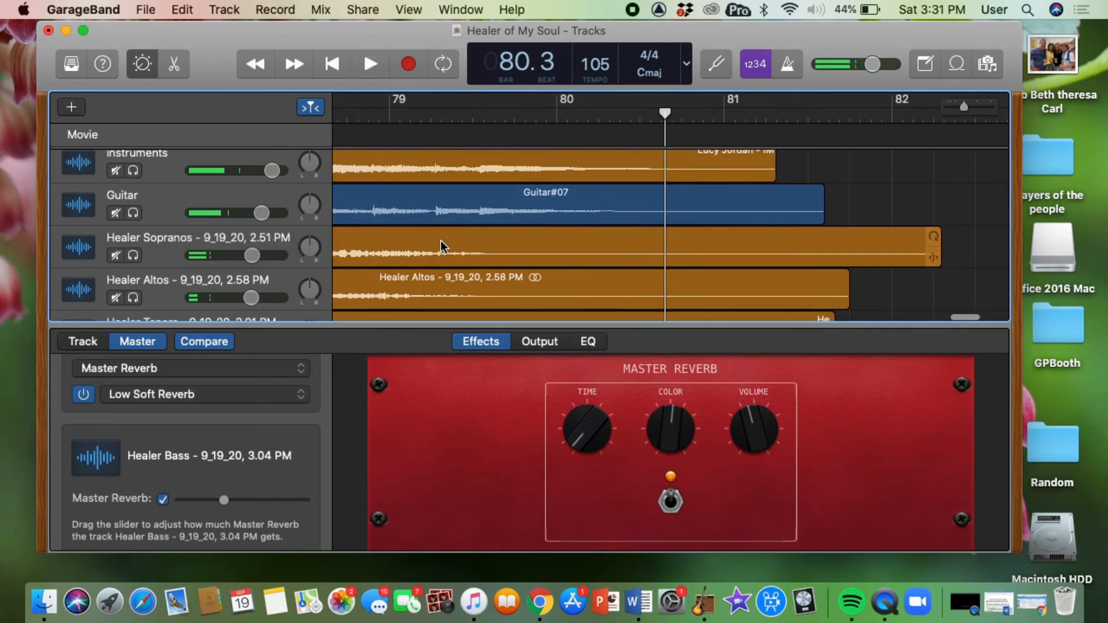
Play from bar 20 and raise the Healer Tenors track's volume slightly, then stop playback.
scroll(441, 240, left, 15)
scroll(440, 240, left, 18)
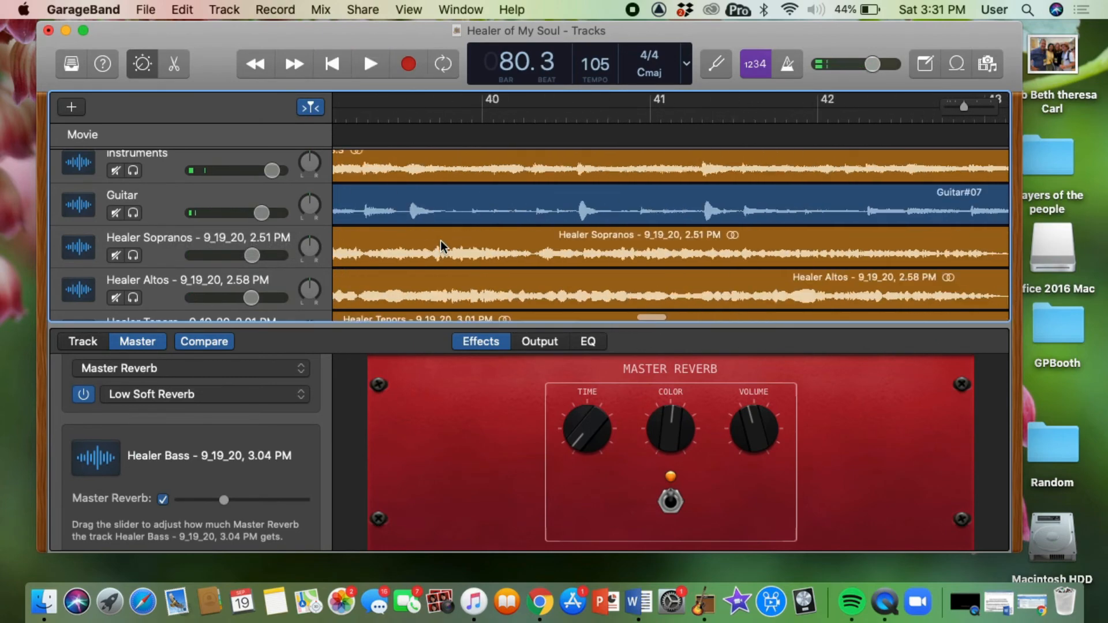
scroll(440, 240, right, 2)
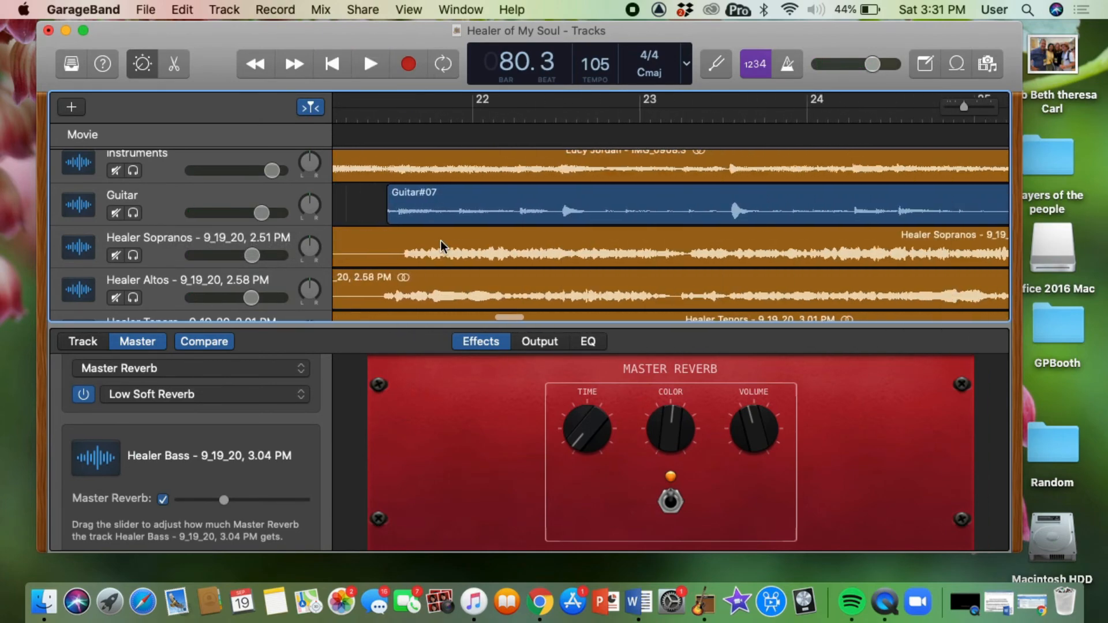
click(403, 114)
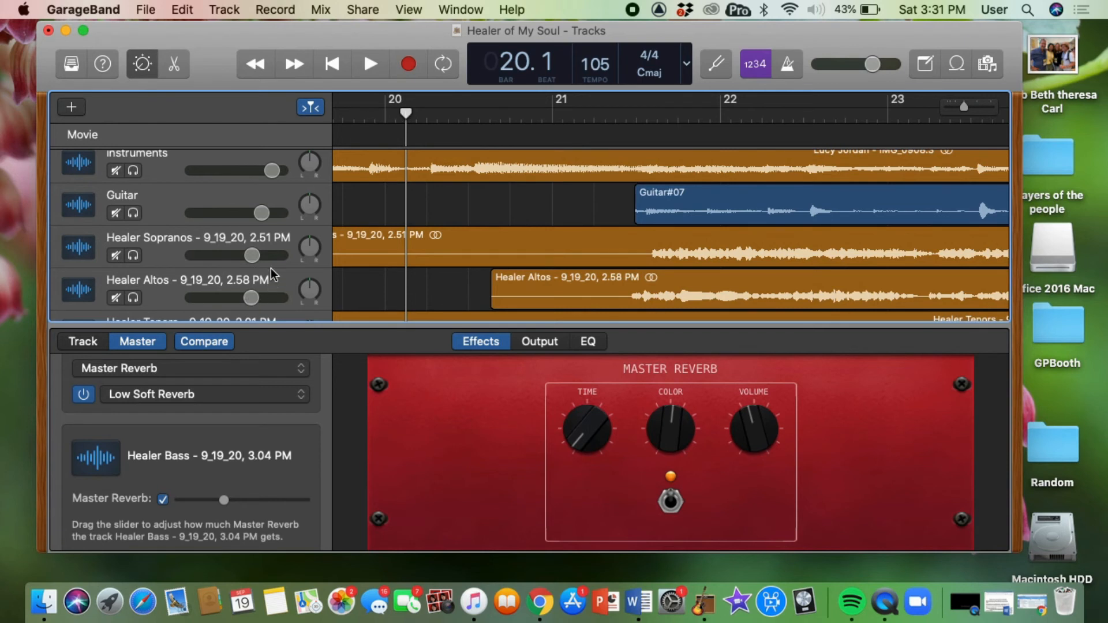
scroll(271, 268, down, 3)
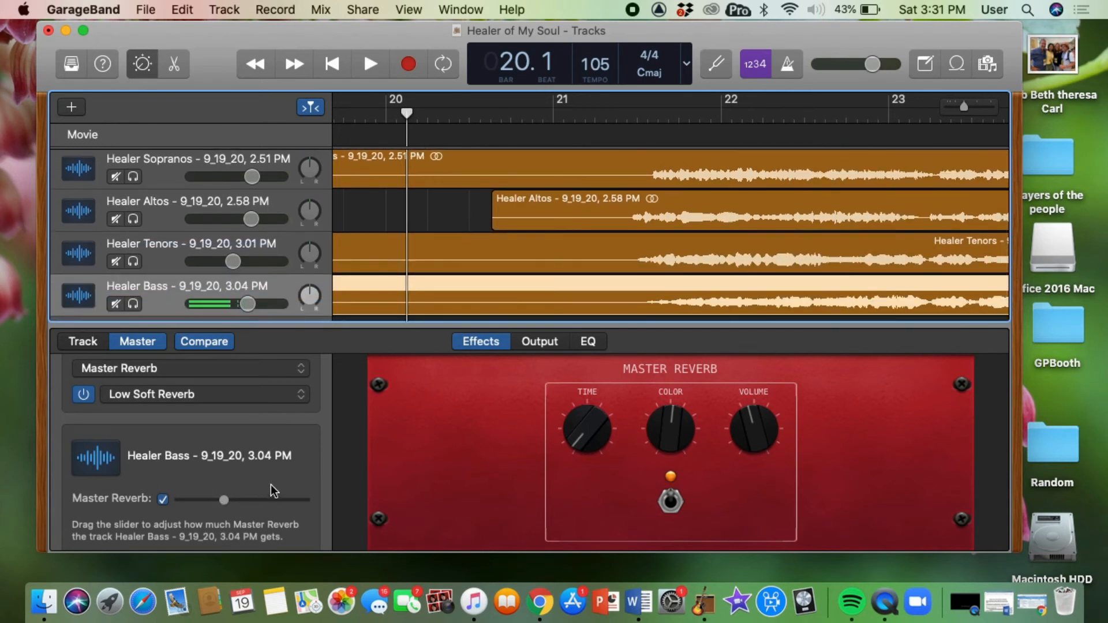
key(space)
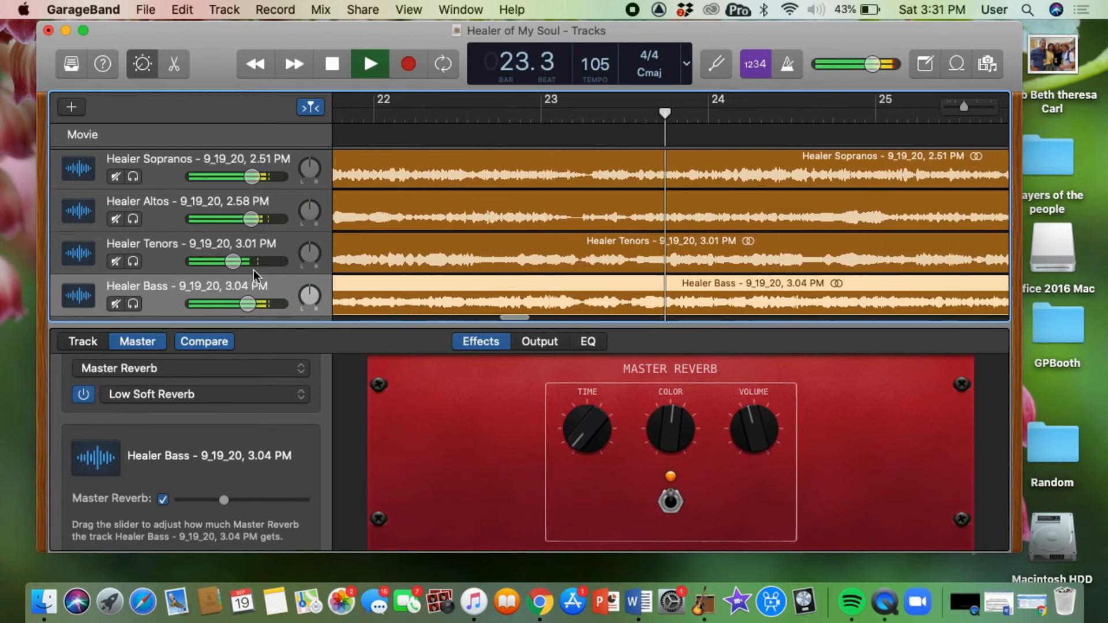
mouse_move(232, 261)
mouse_down()
mouse_move(249, 261)
mouse_move(239, 261)
mouse_up()
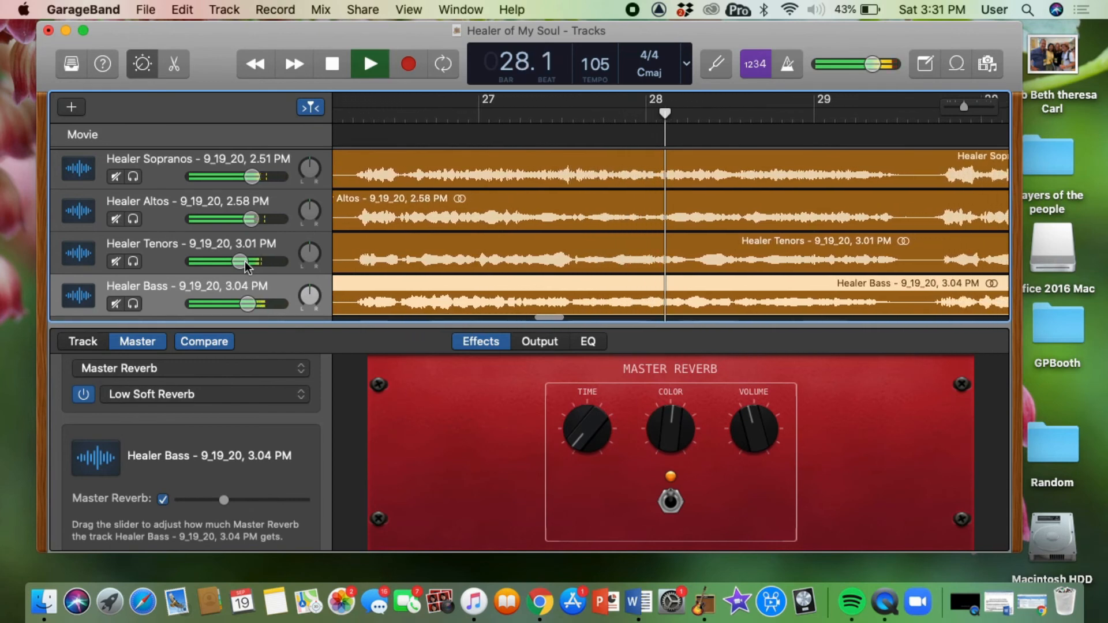
key(space)
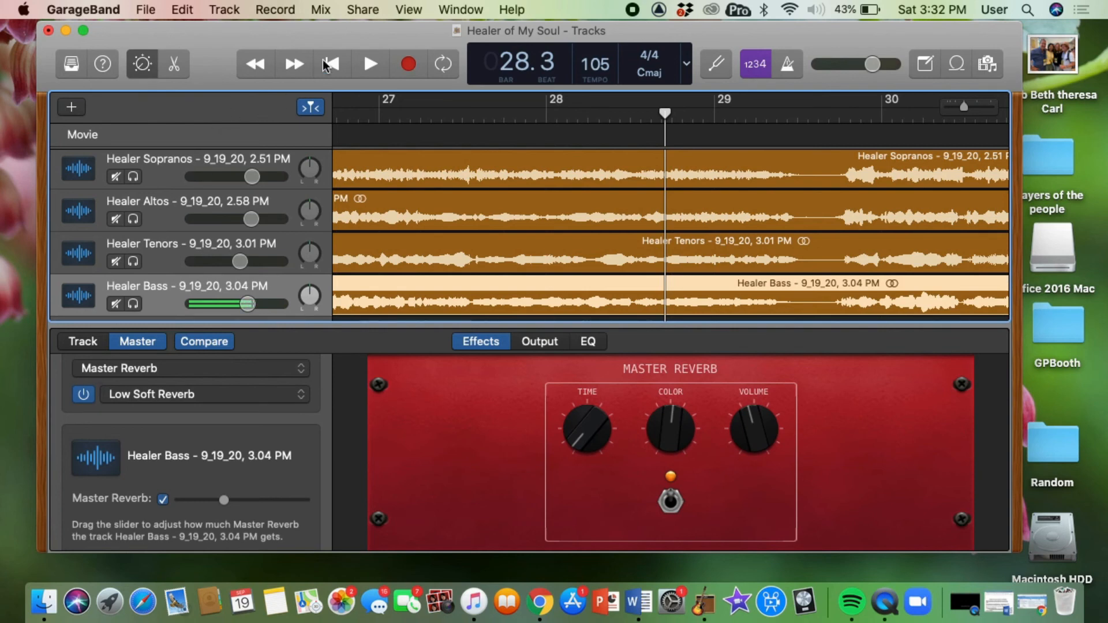
Show the track automation lanes for the voice tracks.
click(320, 10)
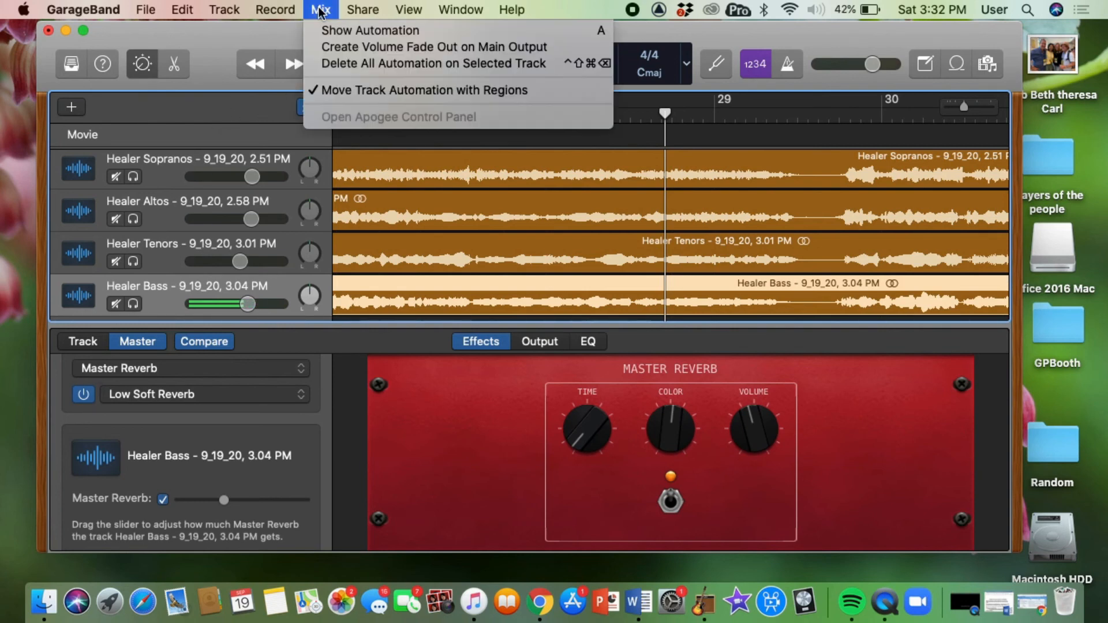
click(358, 30)
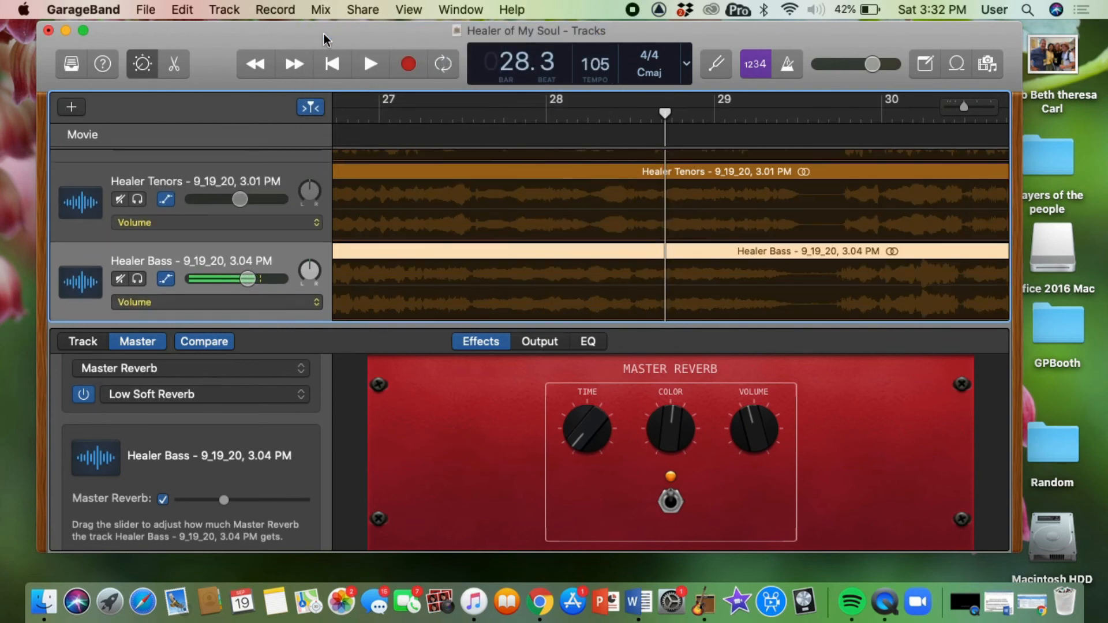
scroll(401, 268, up, 5)
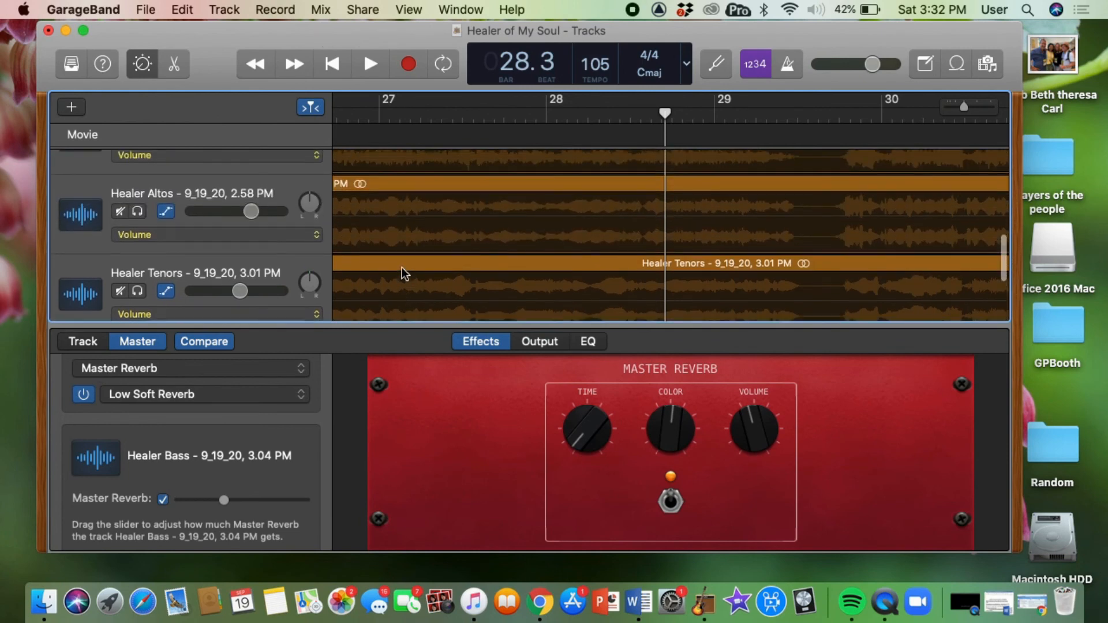
scroll(401, 267, down, 4)
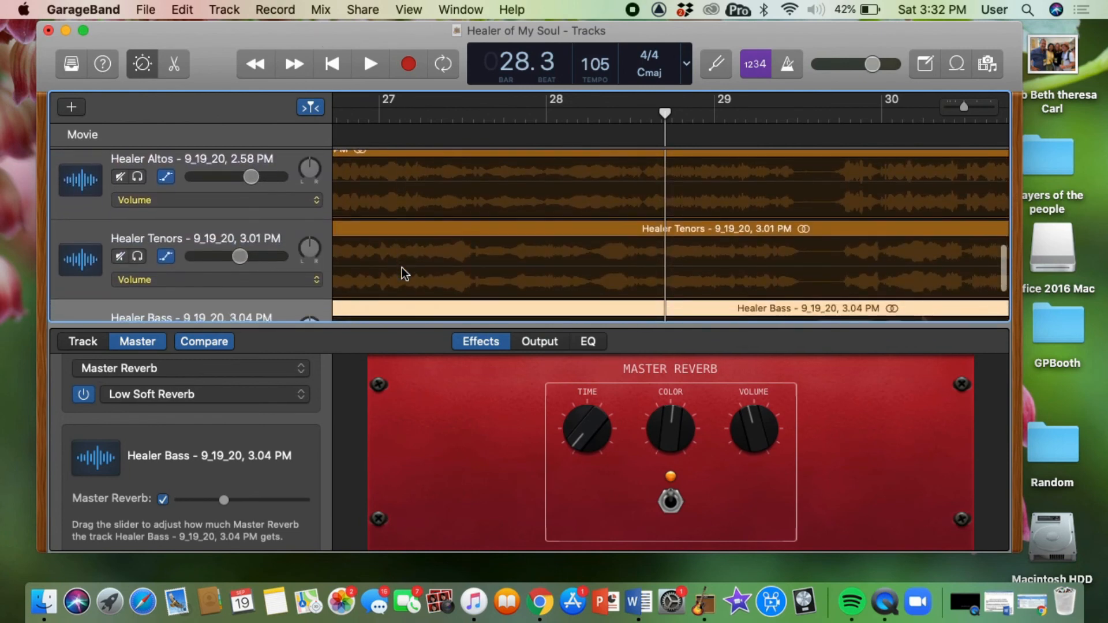
Add four volume automation points on the Healer Tenors track between bars 28 and 29 and lower the middle section to about -10.4 dB.
scroll(401, 267, down, 2)
scroll(402, 268, right, 3)
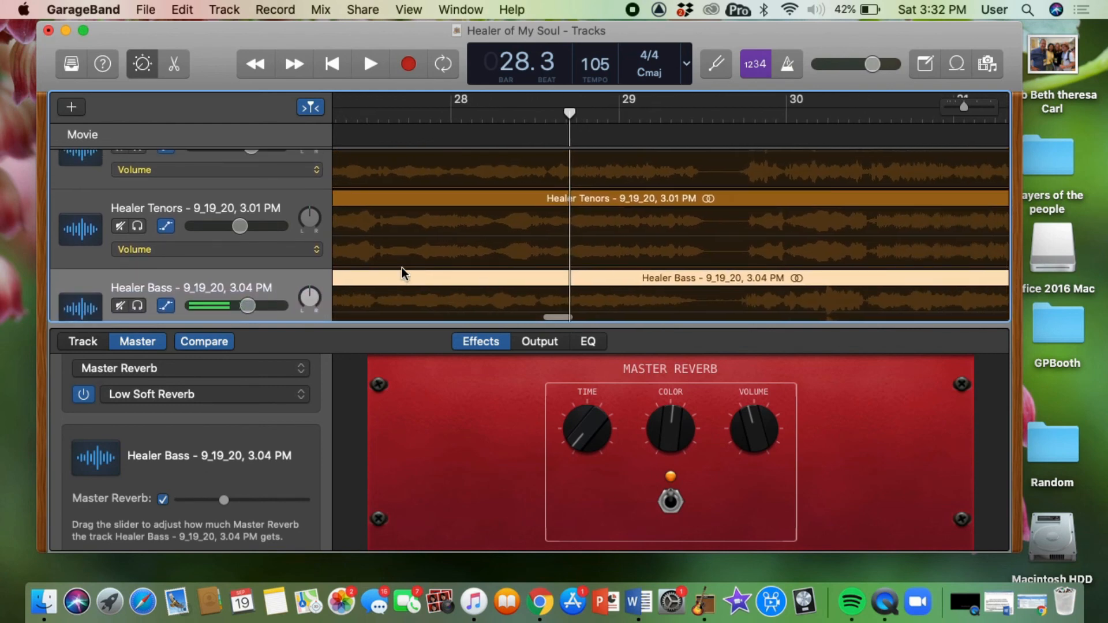
click(496, 236)
click(495, 237)
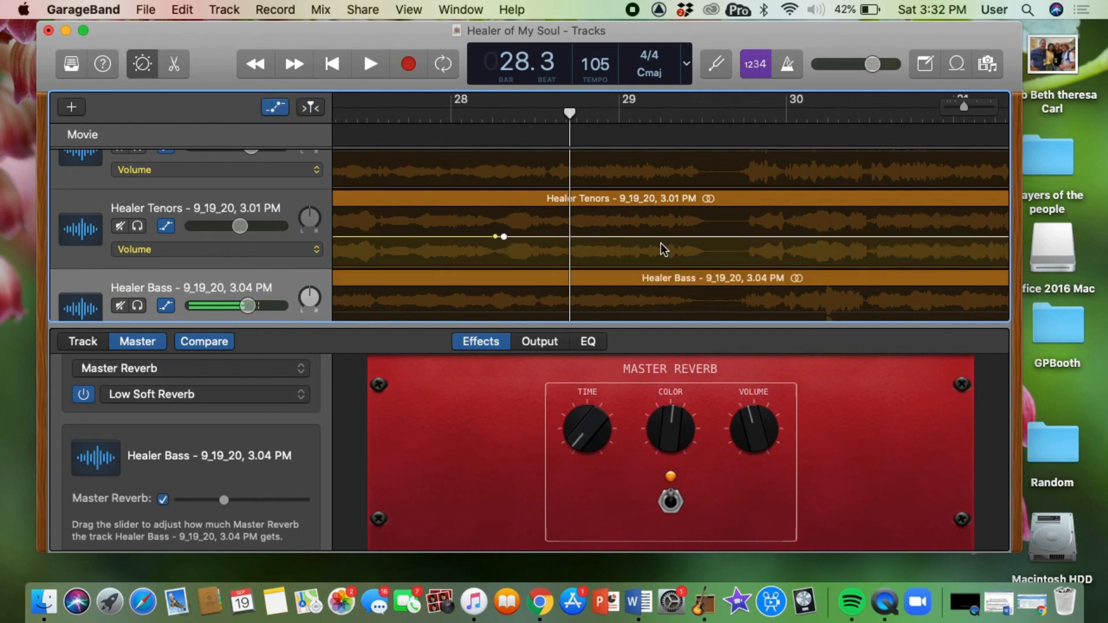
click(717, 237)
click(727, 236)
drag(677, 235, 680, 246)
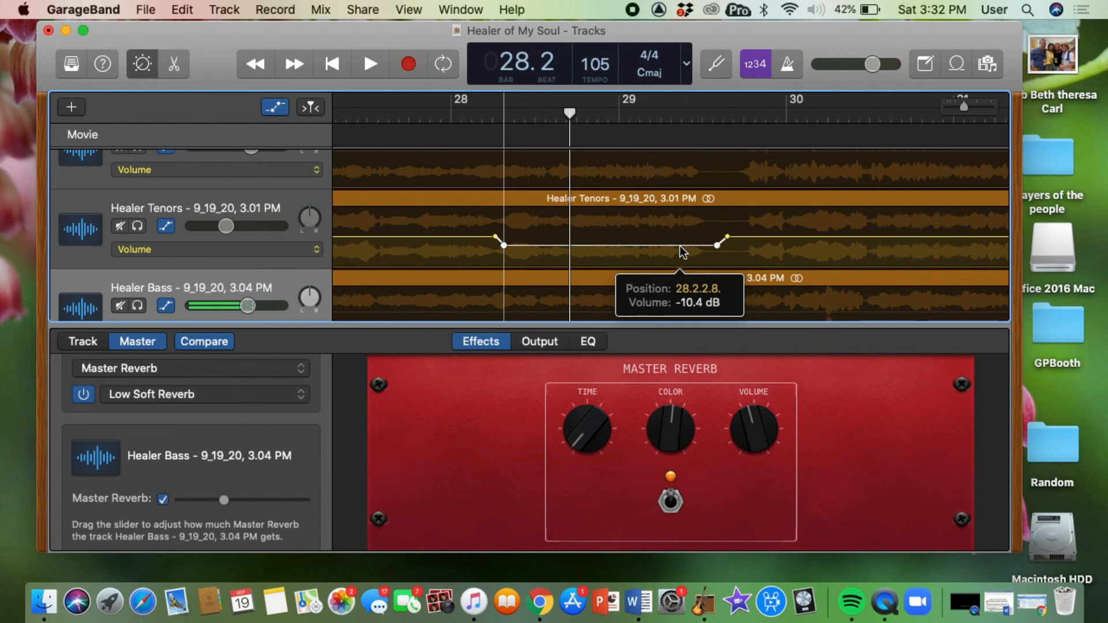
drag(680, 246, 679, 246)
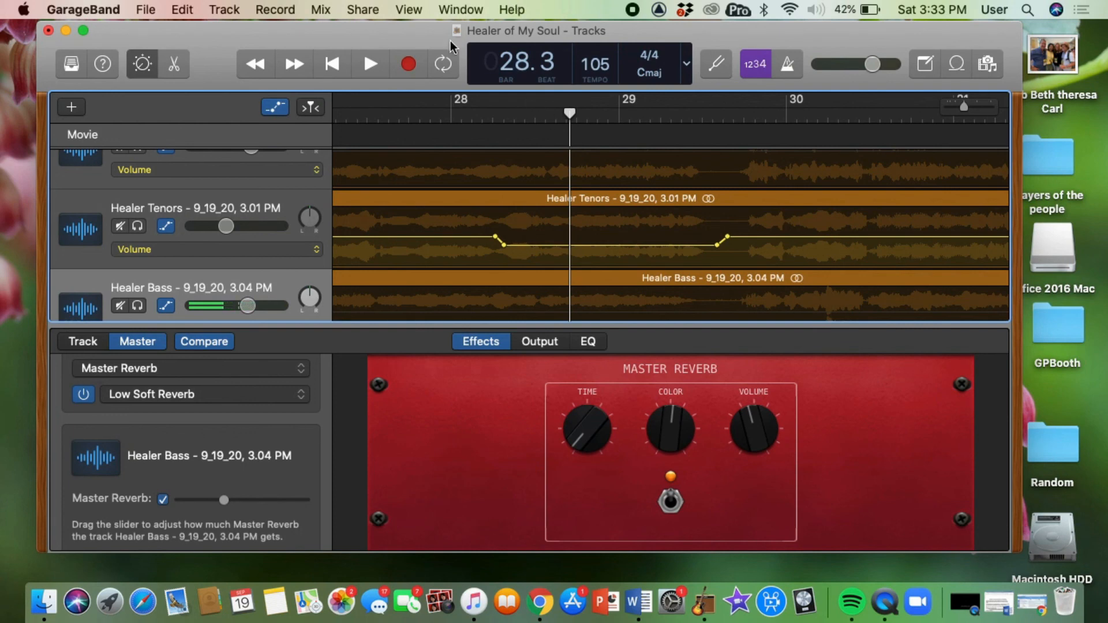
click(361, 9)
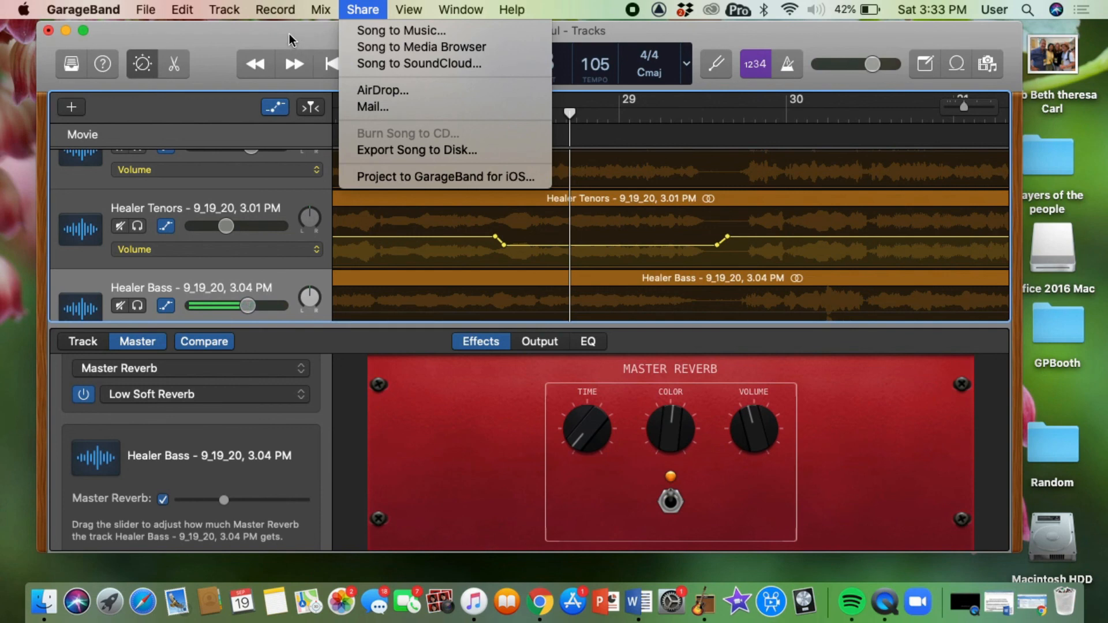
key(Escape)
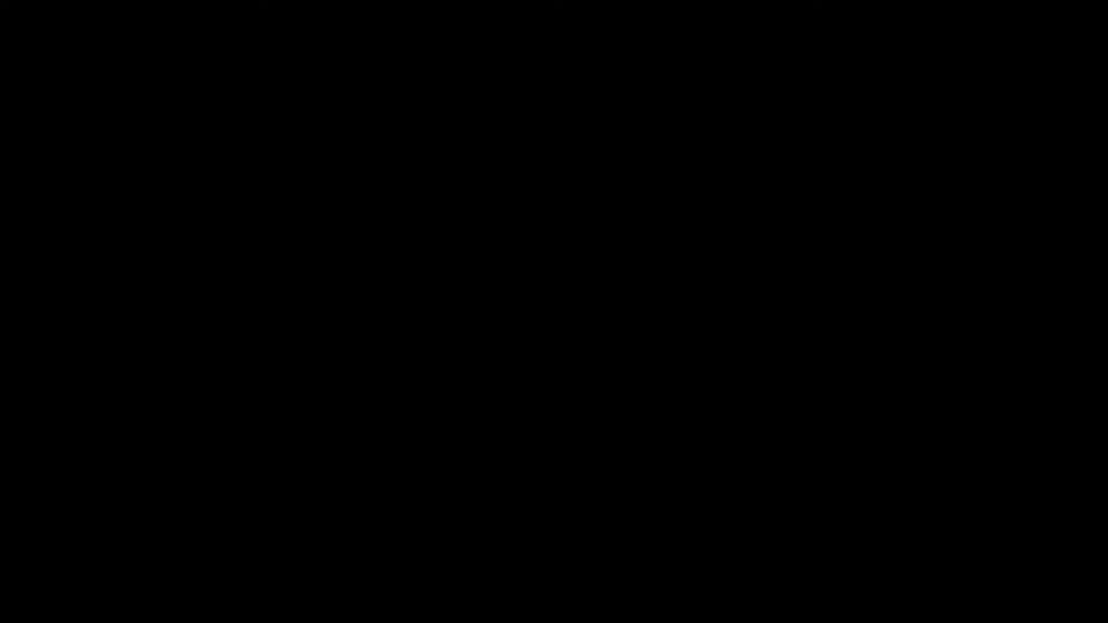